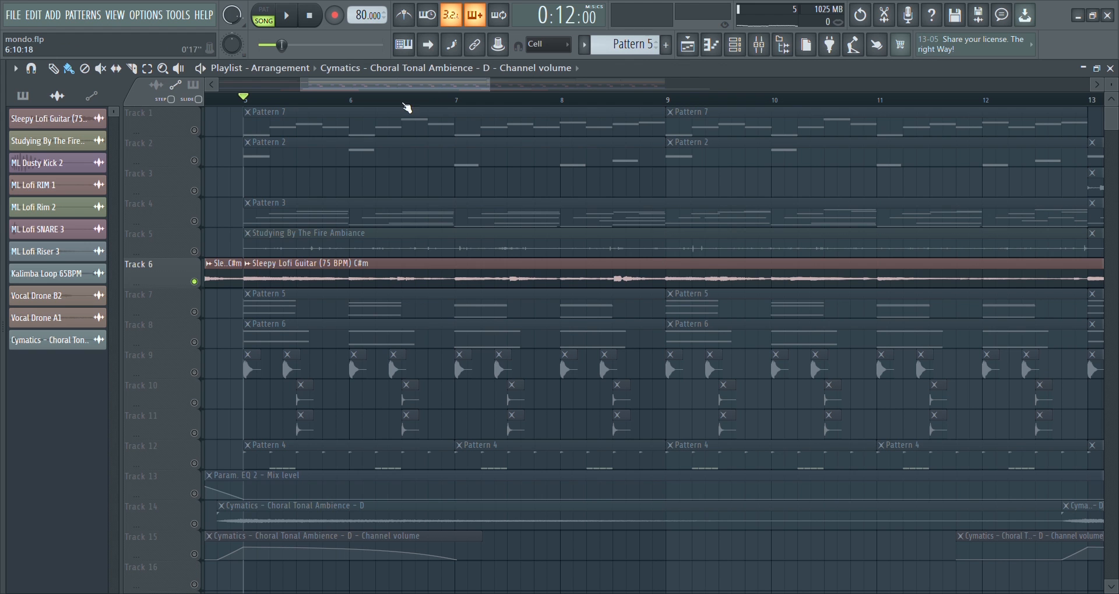
Open the channel settings of the Sleepy Lofi Guitar clip on Track 6 and review its time-stretching settings.
{"action": "double_click", "coordinate": [276, 276]}
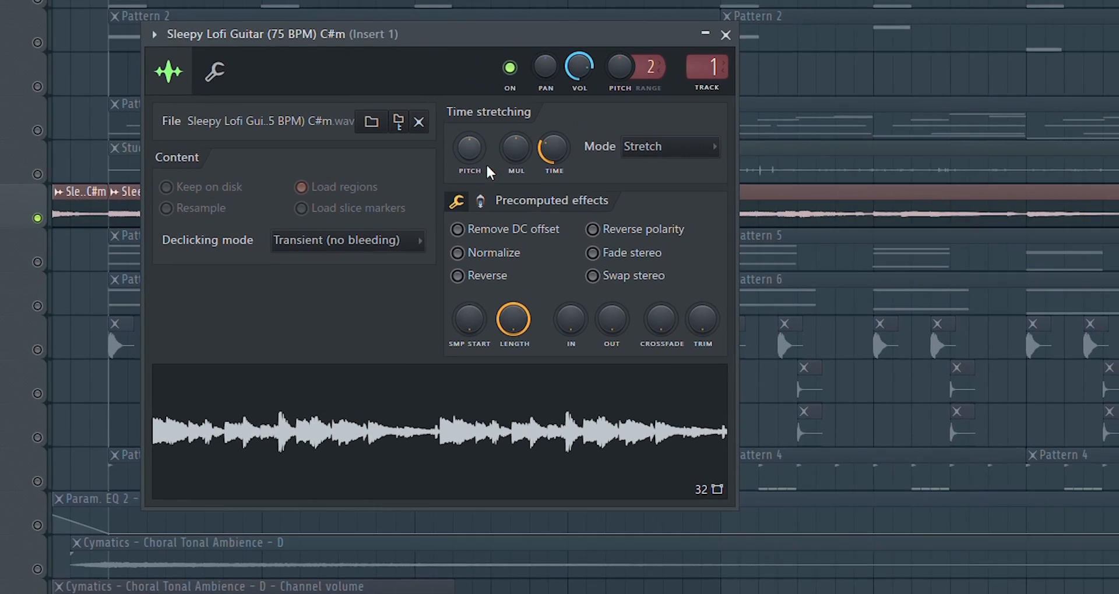
{"action": "left_click", "coordinate": [557, 259]}
{"action": "left_click_drag", "start_coordinate": [437, 155], "coordinate": [437, 143]}
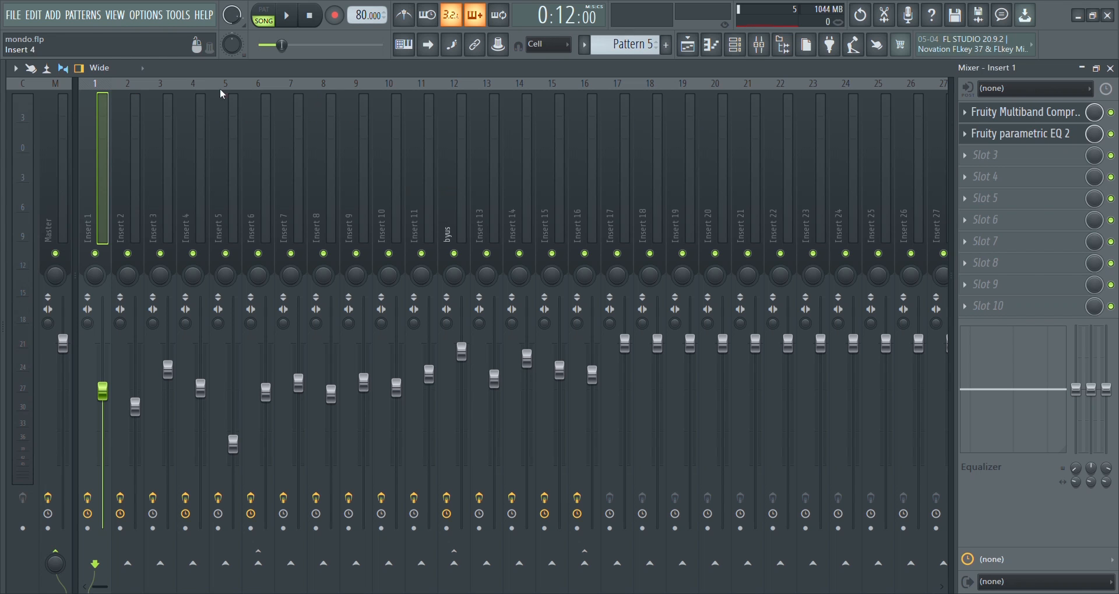
Inspect the Fruity Multiband Compressor and Fruity parametric EQ 2 on mixer Insert 1.
{"action": "left_click", "coordinate": [1029, 116]}
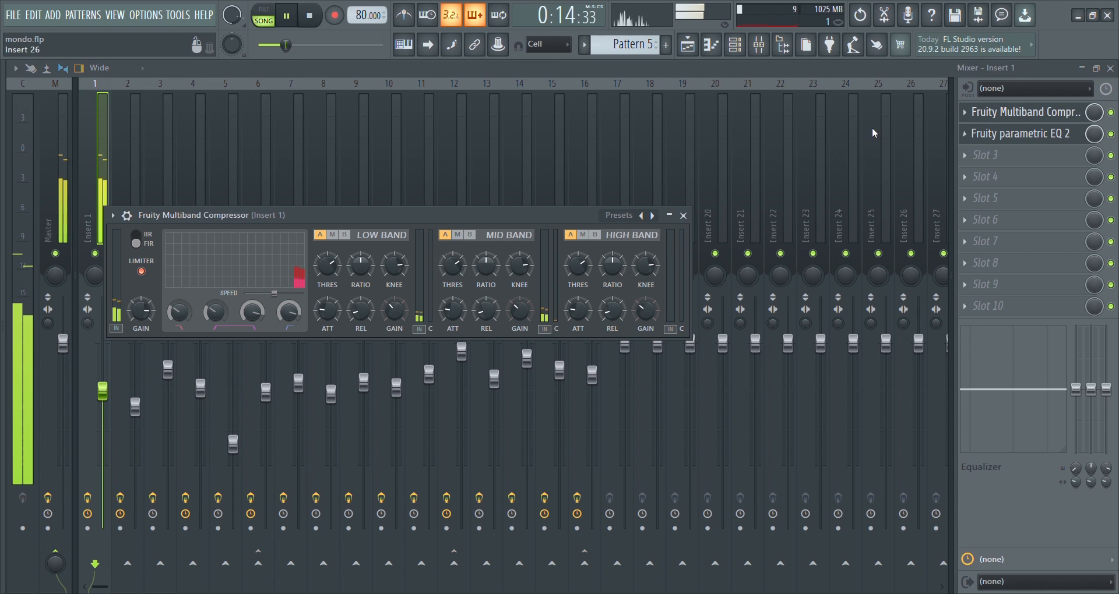
{"action": "left_click_drag", "start_coordinate": [432, 216], "coordinate": [542, 151]}
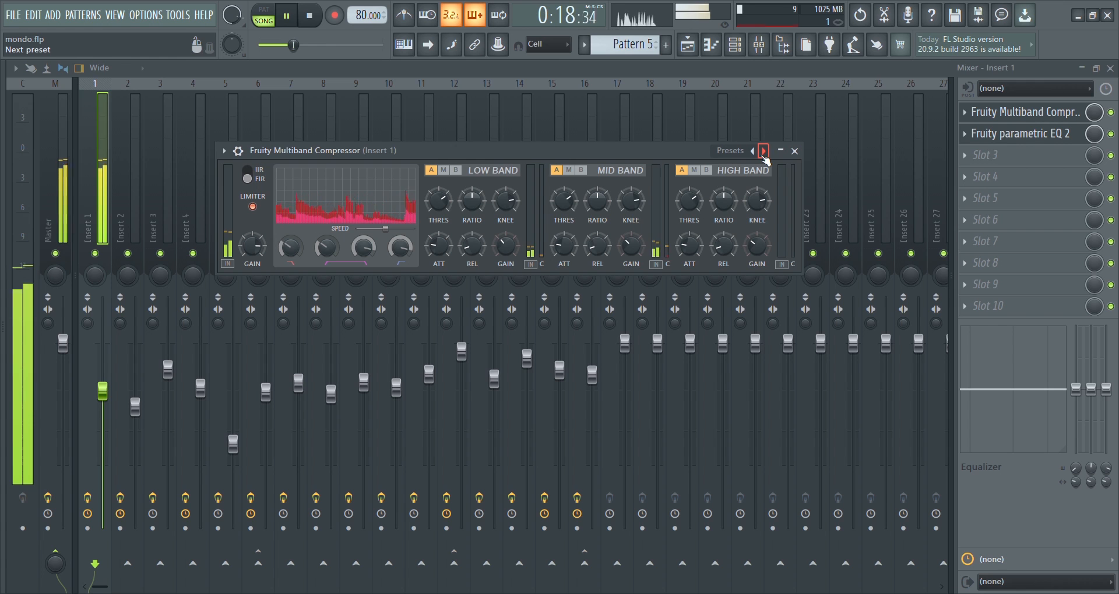
{"action": "left_click", "coordinate": [1024, 138]}
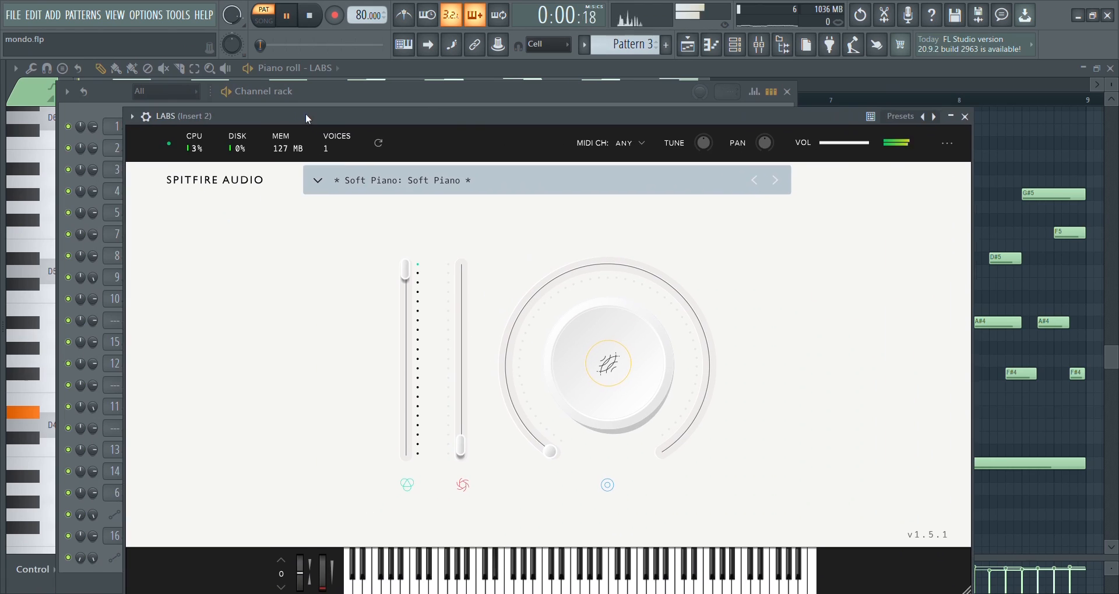
Review the LABS Soft Piano instrument, then inspect the multiband compressor and parametric EQ 2 on mixer Insert 2.
{"action": "left_click_drag", "start_coordinate": [406, 120], "coordinate": [426, 111]}
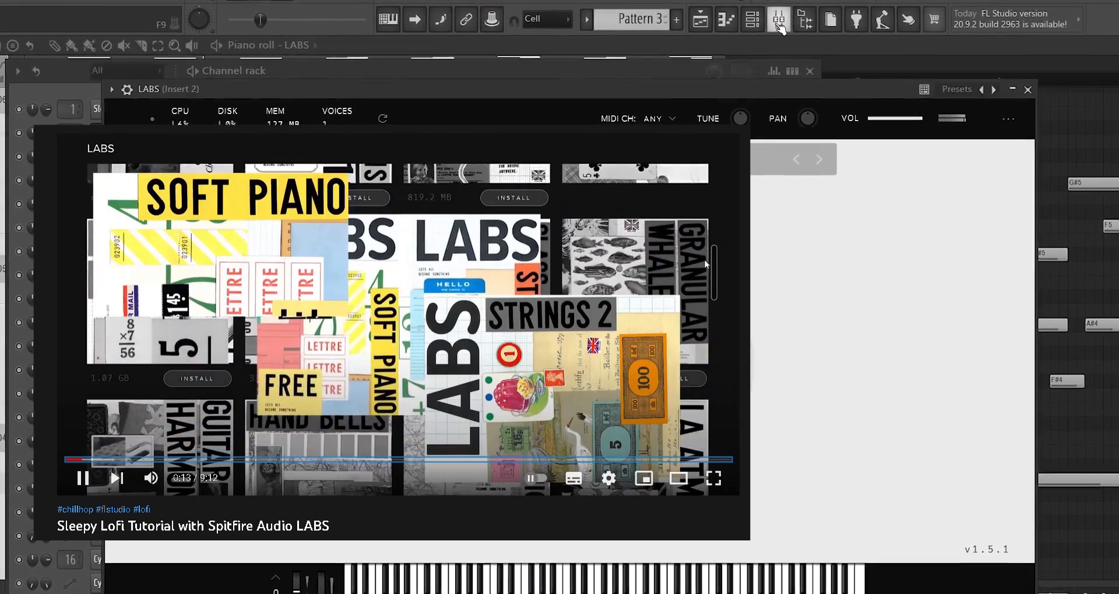
{"action": "left_click", "coordinate": [773, 25]}
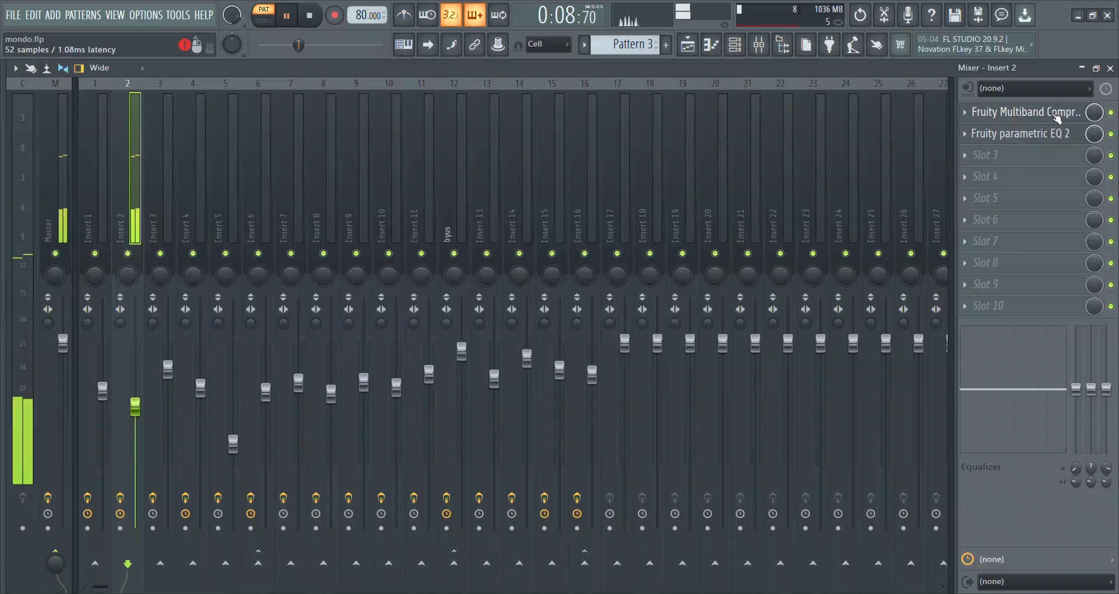
{"action": "left_click", "coordinate": [1099, 82]}
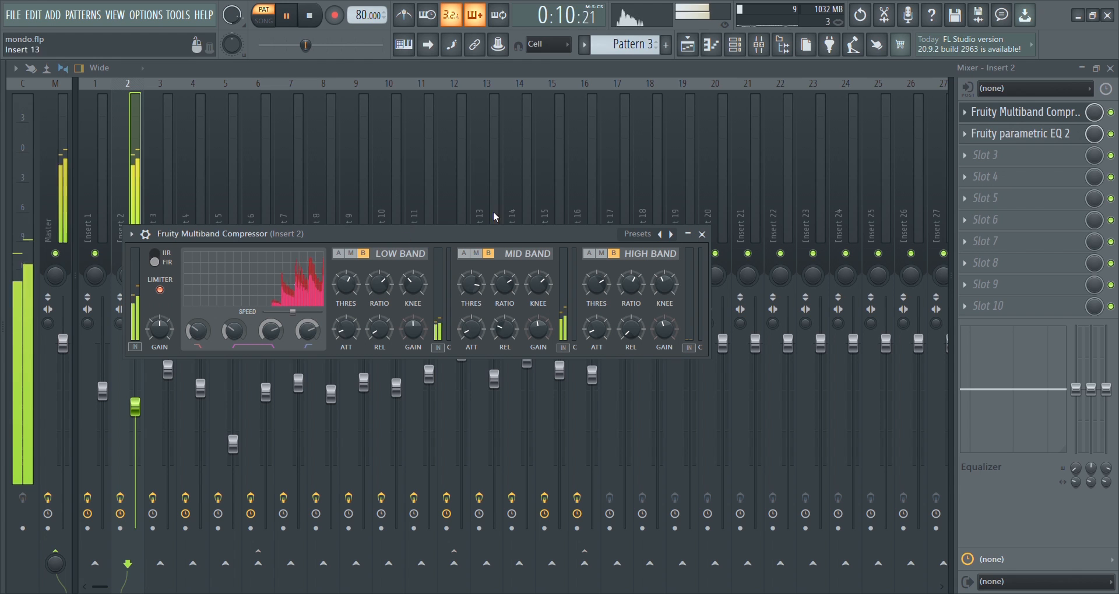
{"action": "left_click", "coordinate": [1036, 136]}
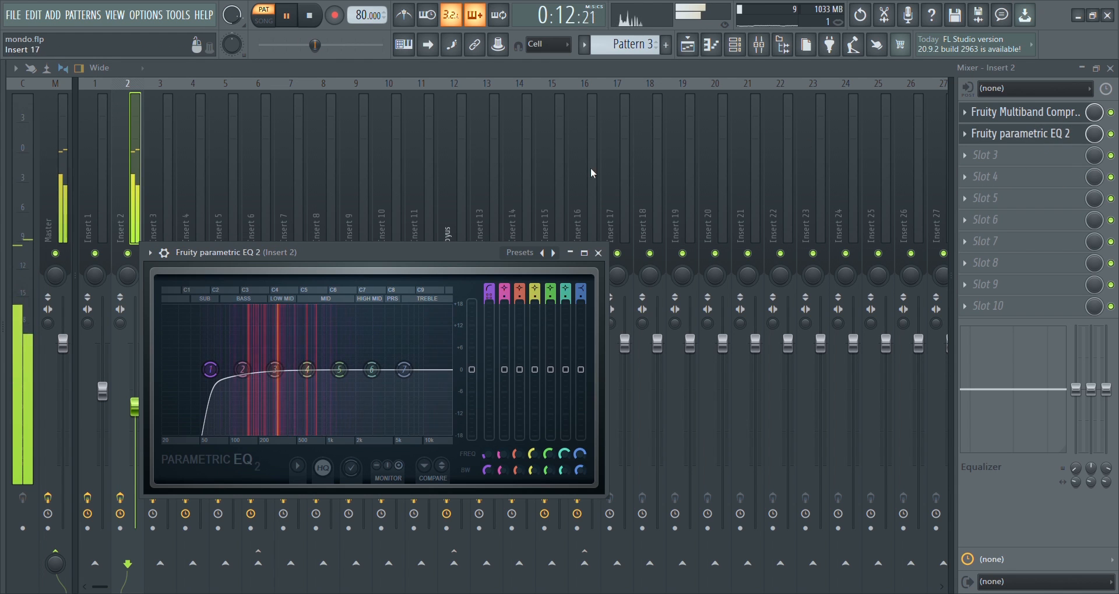
{"action": "left_click_drag", "start_coordinate": [359, 252], "coordinate": [361, 251]}
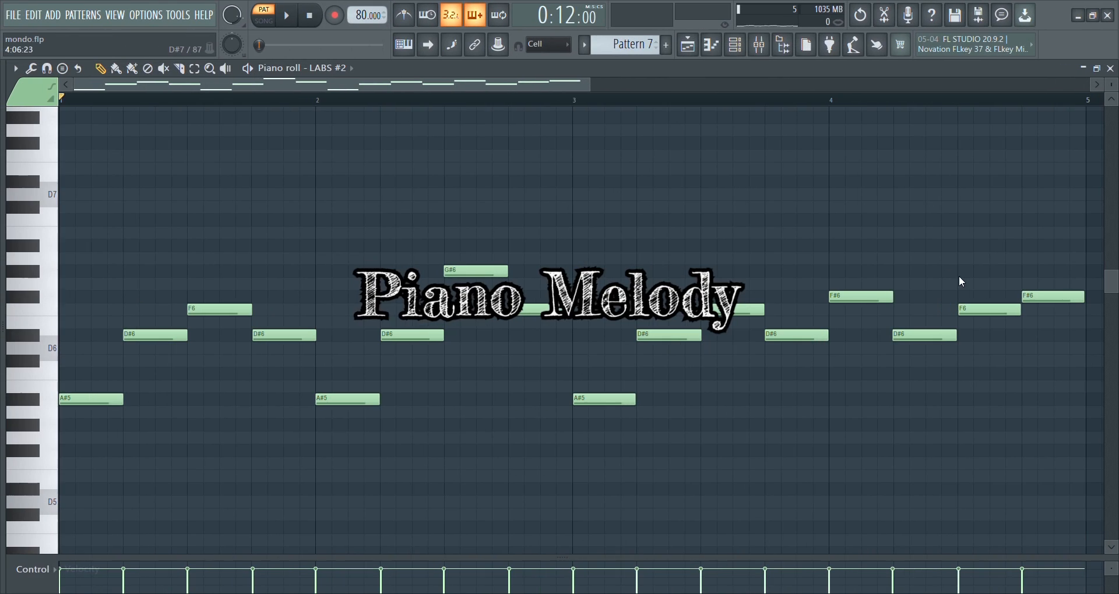
Play the Pattern 7 piano melody and view the LABS #2 and LABS #5 instruments from the channel rack.
{"action": "key", "text": "space"}
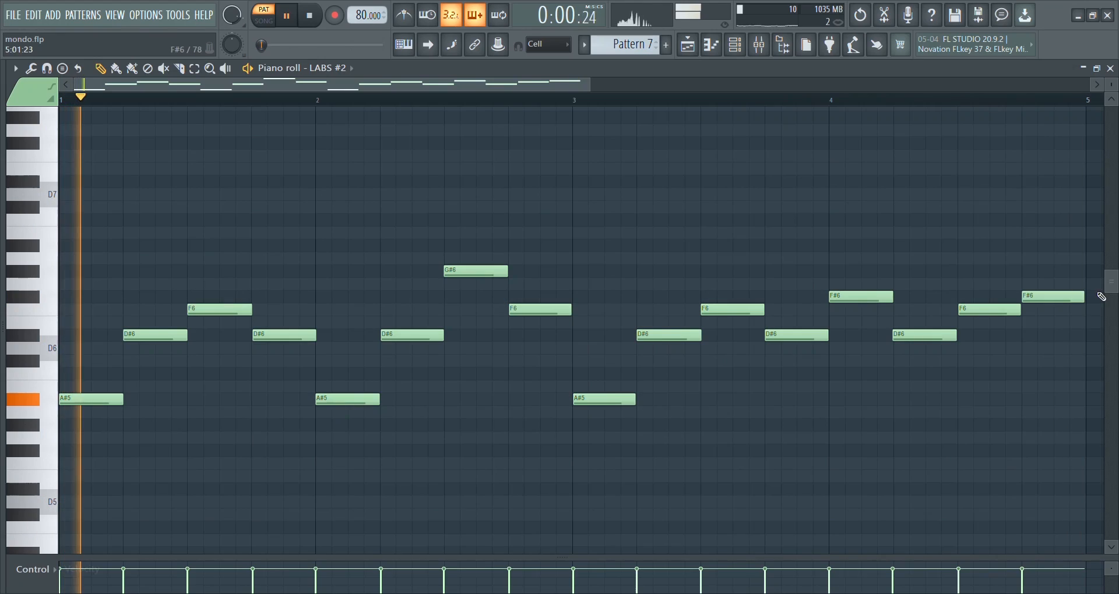
{"action": "key", "text": "F6"}
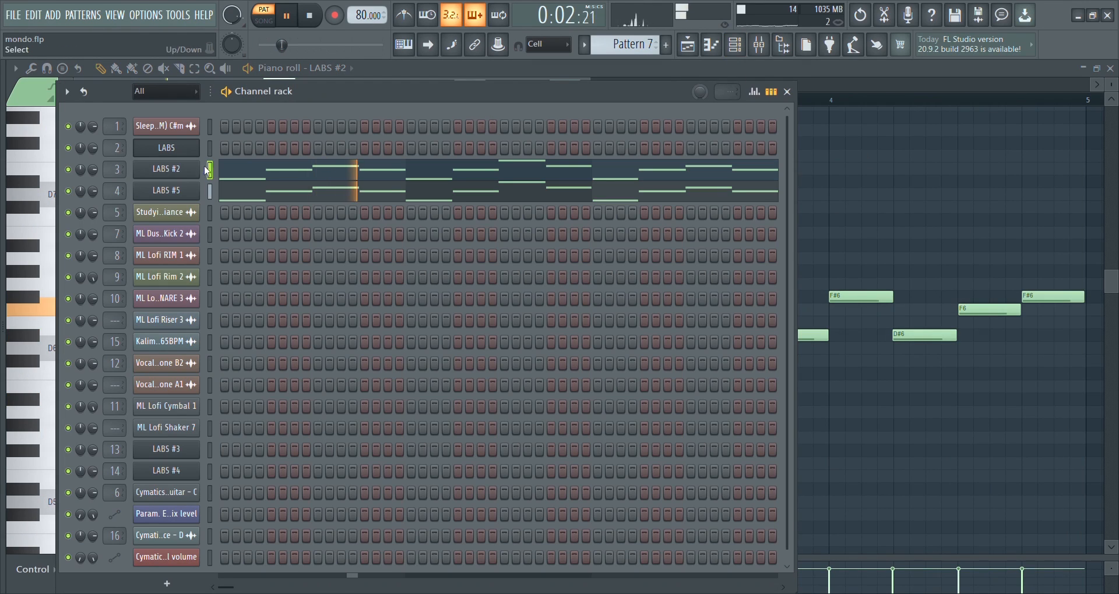
{"action": "left_click", "coordinate": [183, 171]}
{"action": "left_click_drag", "start_coordinate": [330, 207], "coordinate": [462, 150]}
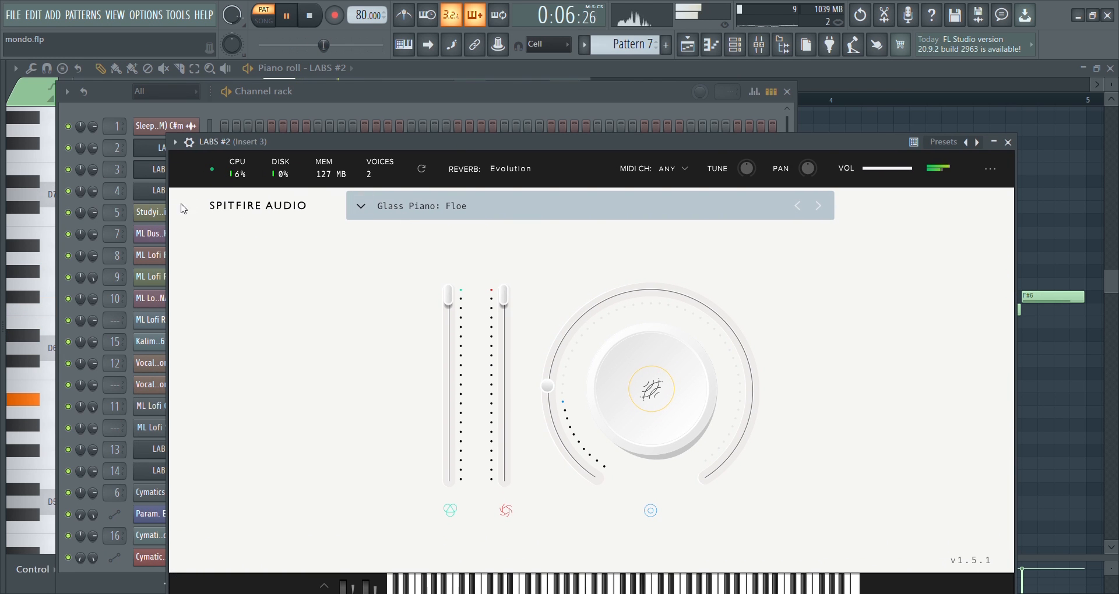
{"action": "left_click", "coordinate": [154, 173]}
{"action": "left_click", "coordinate": [166, 190]}
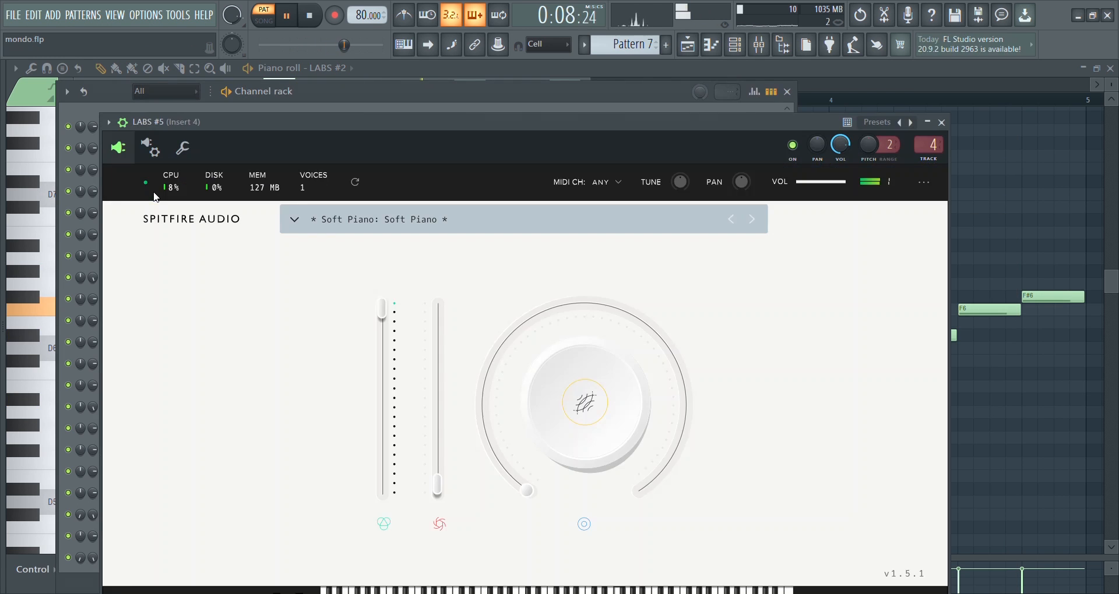
{"action": "left_click_drag", "start_coordinate": [359, 123], "coordinate": [405, 104]}
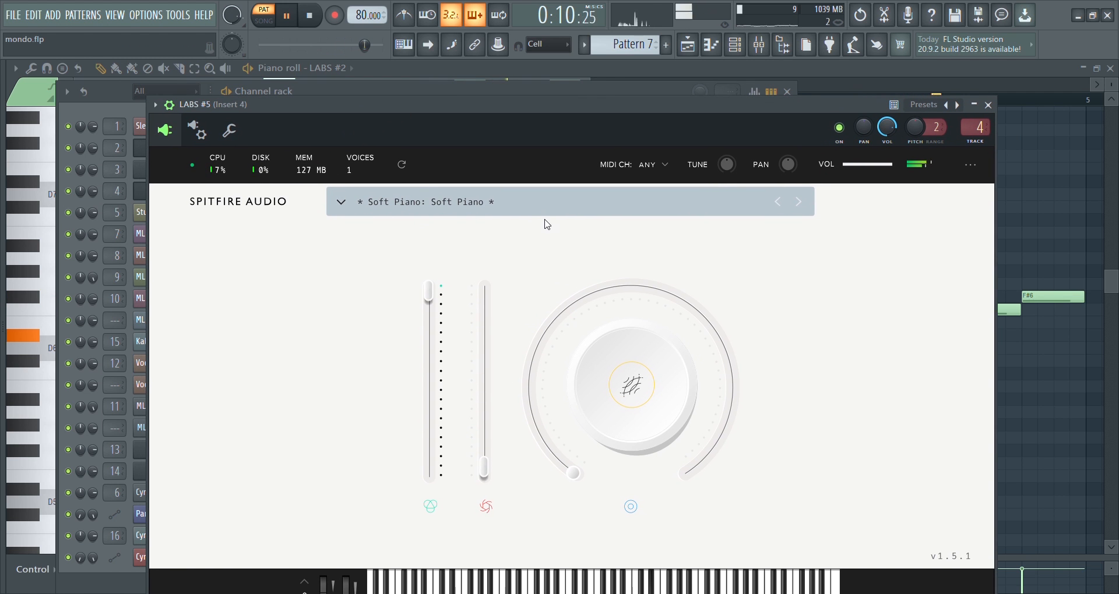
Play the melody with the mixer open and inspect the Fruity parametric EQ 2 on Insert 3.
{"action": "left_click", "coordinate": [759, 46]}
{"action": "key", "text": "space"}
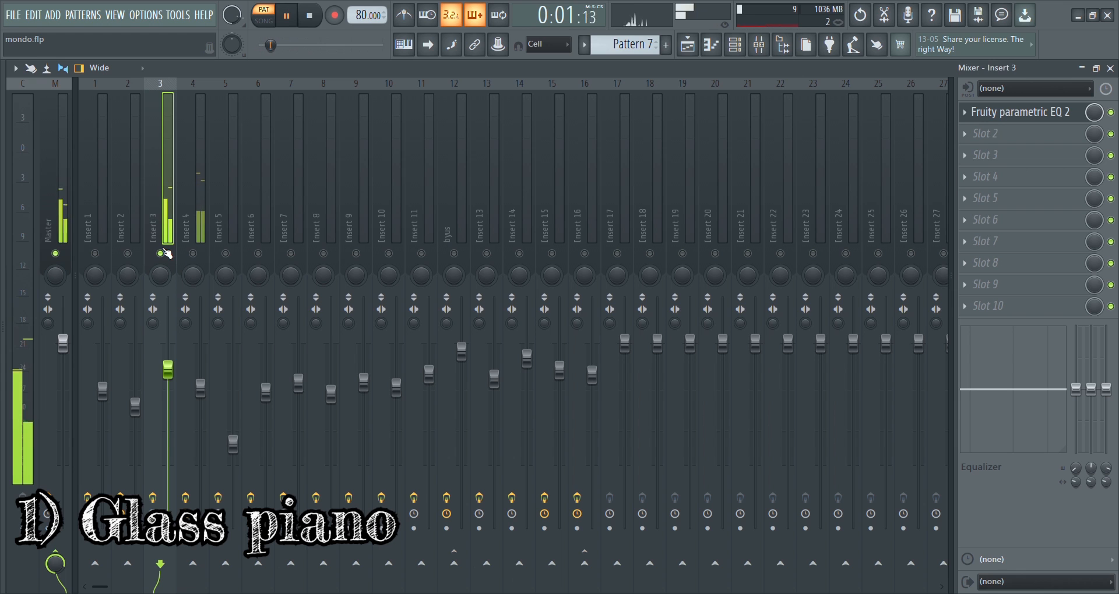
{"action": "left_click", "coordinate": [1020, 117]}
{"action": "left_click_drag", "start_coordinate": [638, 117], "coordinate": [615, 120]}
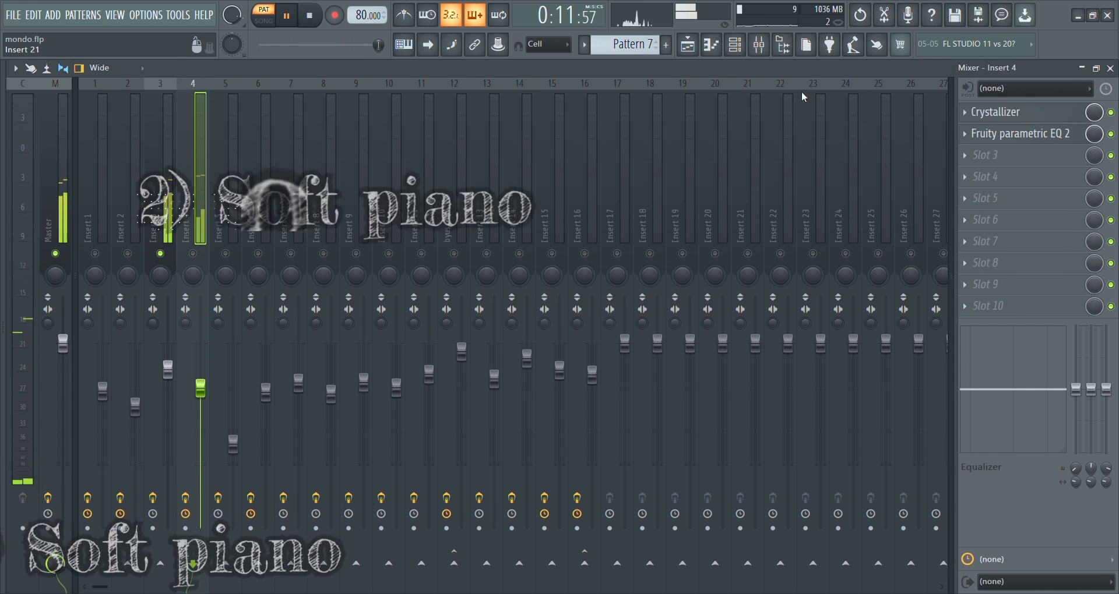
Inspect the Crystallizer and Fruity parametric EQ 2 effects on mixer Insert 4.
{"action": "left_click", "coordinate": [1021, 116]}
{"action": "left_click_drag", "start_coordinate": [297, 126], "coordinate": [570, 125]}
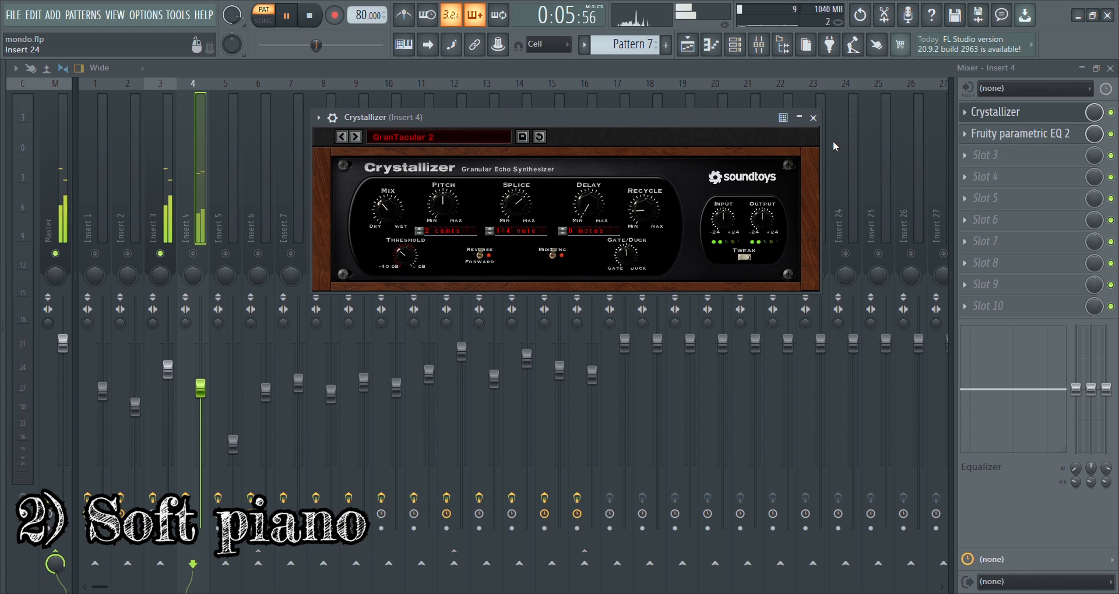
{"action": "left_click", "coordinate": [1012, 135]}
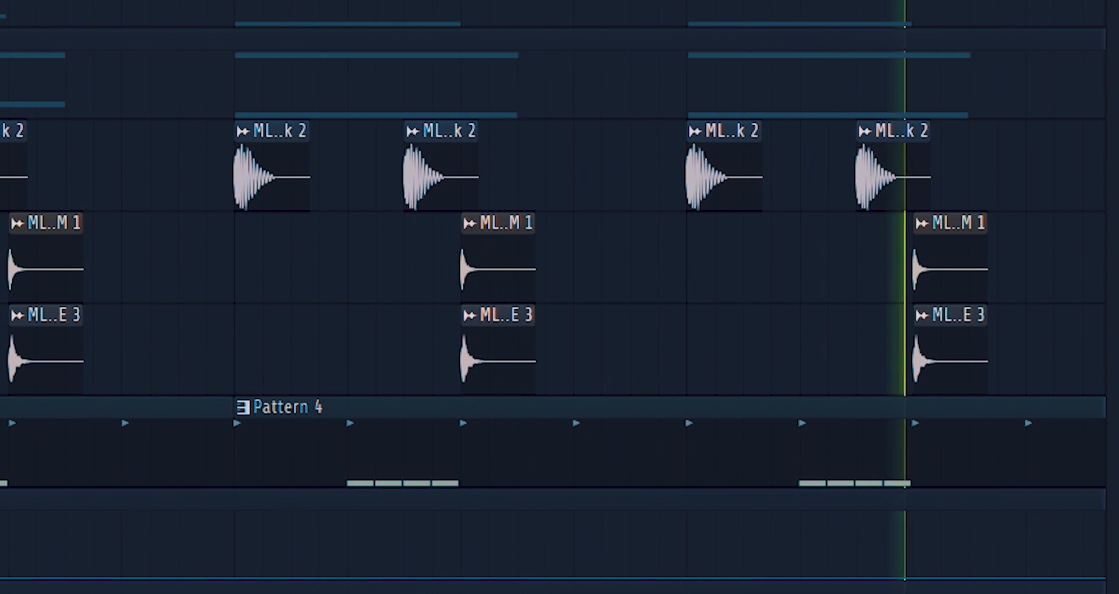
Solo Track 12 with the Pattern 4 clips in the playlist and play it.
{"action": "key", "text": "space"}
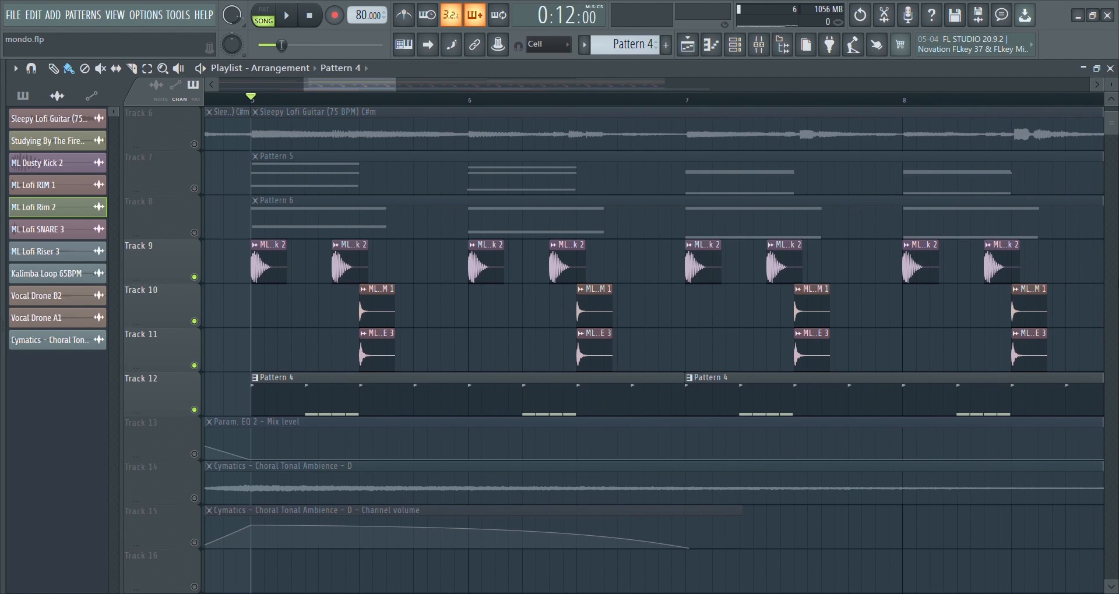
{"action": "scroll", "coordinate": [664, 433], "scroll_direction": "down", "scroll_amount": 1}
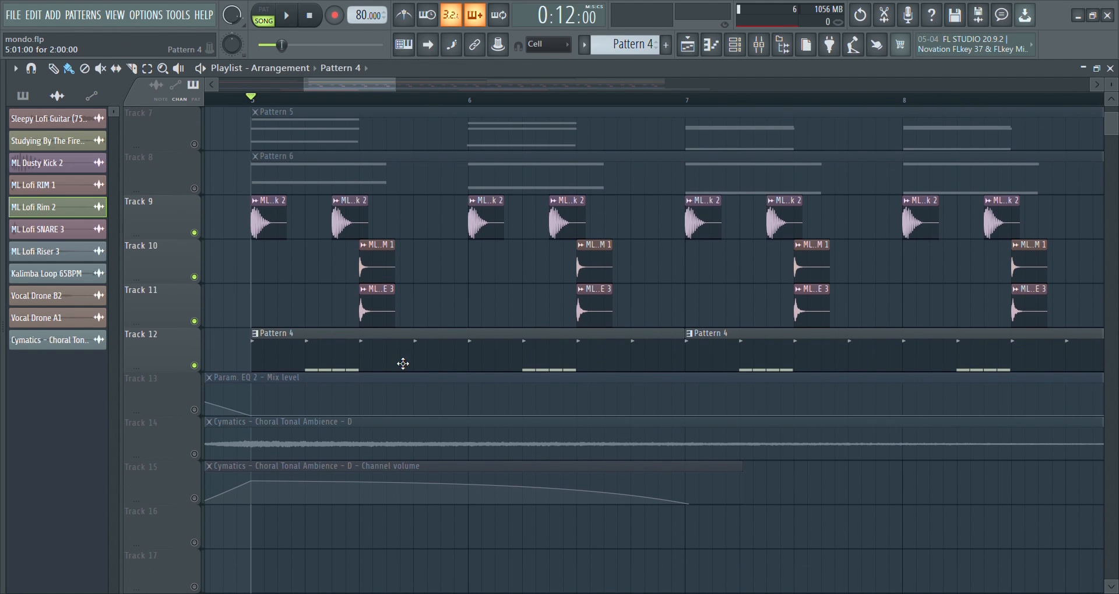
{"action": "right_click", "coordinate": [195, 367]}
{"action": "key", "text": "space"}
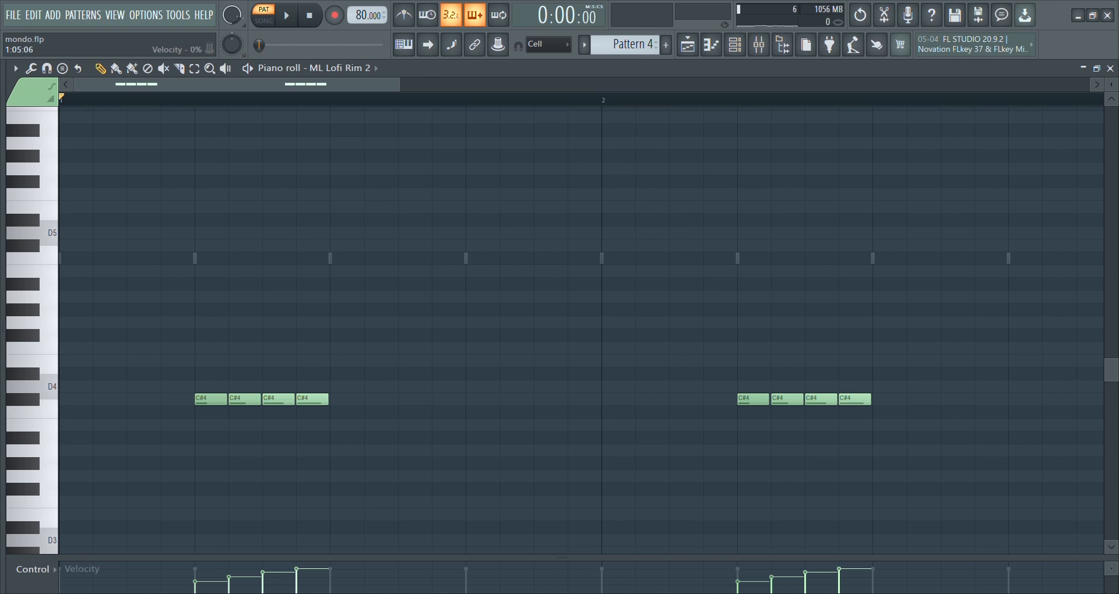
Enlarge the velocity lane of the ML Lofi Rim 2 piano roll and play the pattern.
{"action": "left_click_drag", "start_coordinate": [225, 564], "coordinate": [241, 416]}
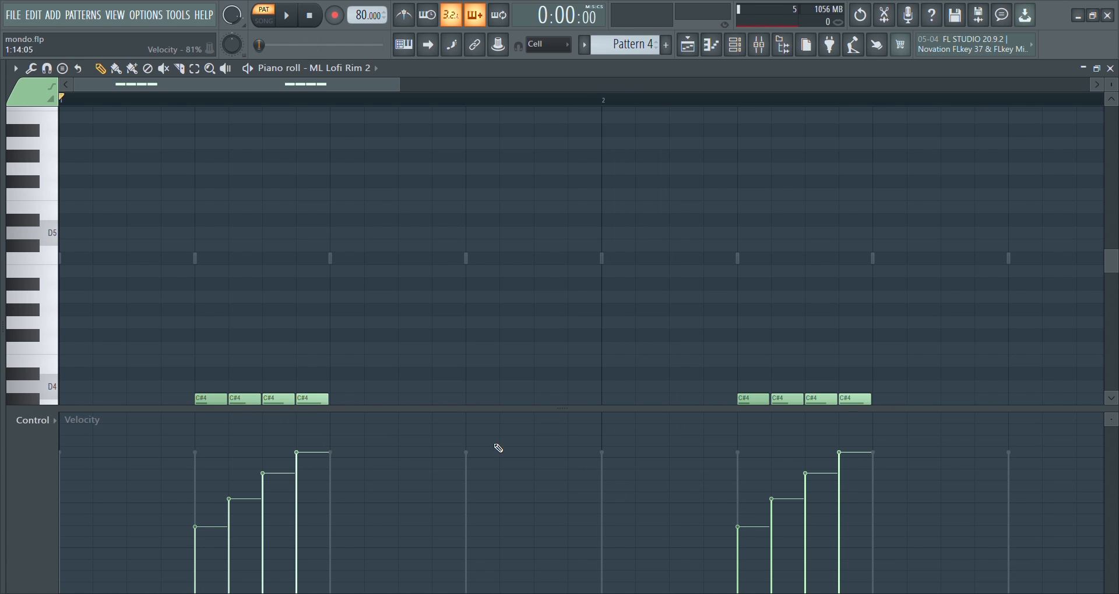
{"action": "key", "text": "space"}
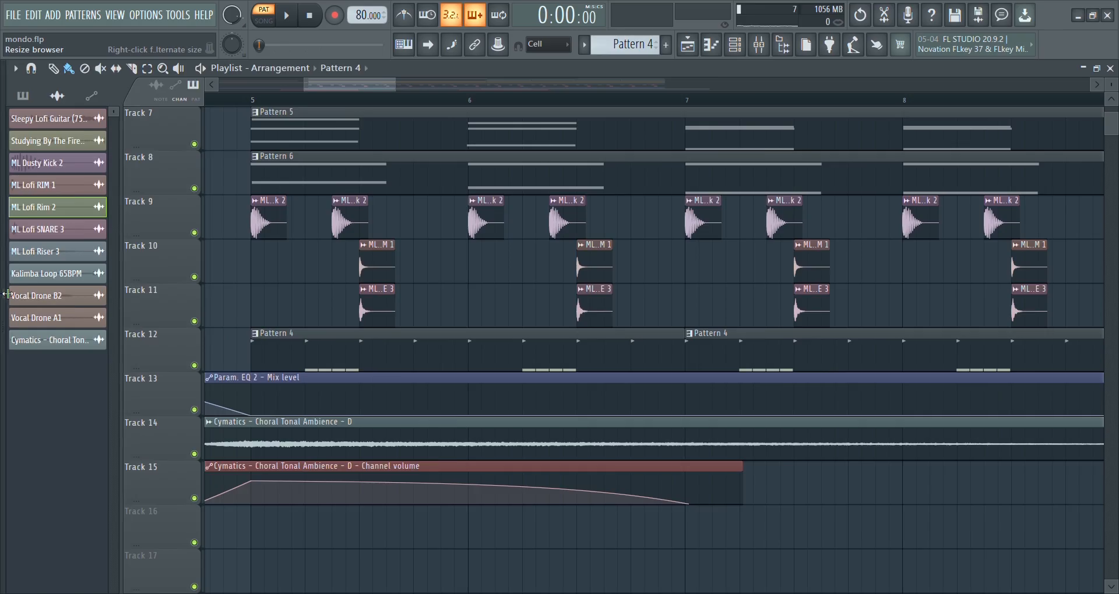
Widen the browser and expand the Drum One Shots folder of Dreamy Lofi Hip Hop Samples - Vol #1 (Free Version).
{"action": "left_click_drag", "start_coordinate": [7, 295], "coordinate": [321, 295]}
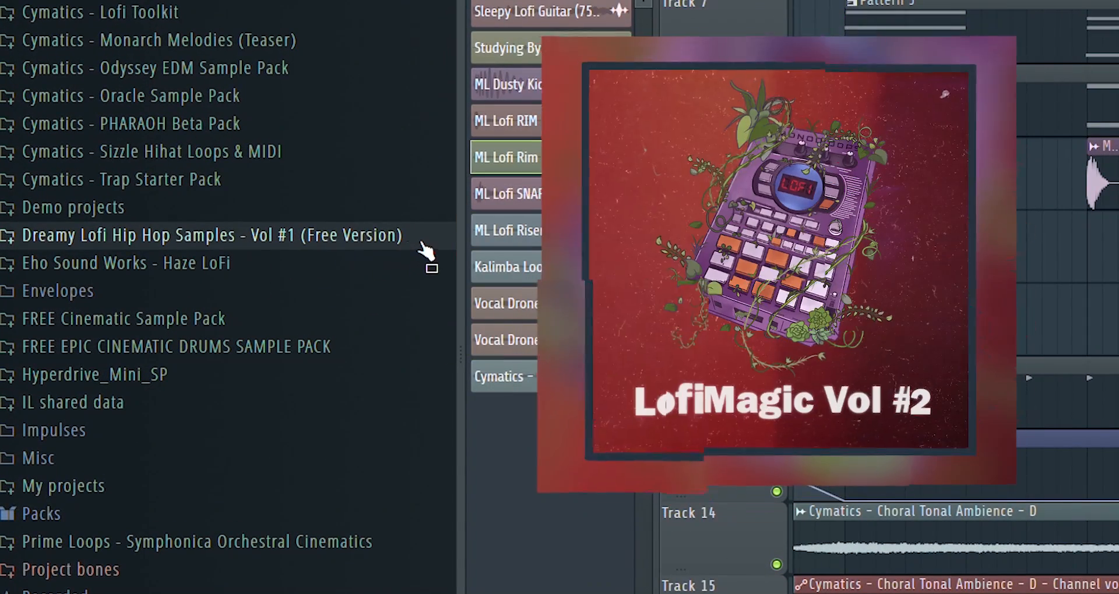
{"action": "left_click", "coordinate": [422, 244]}
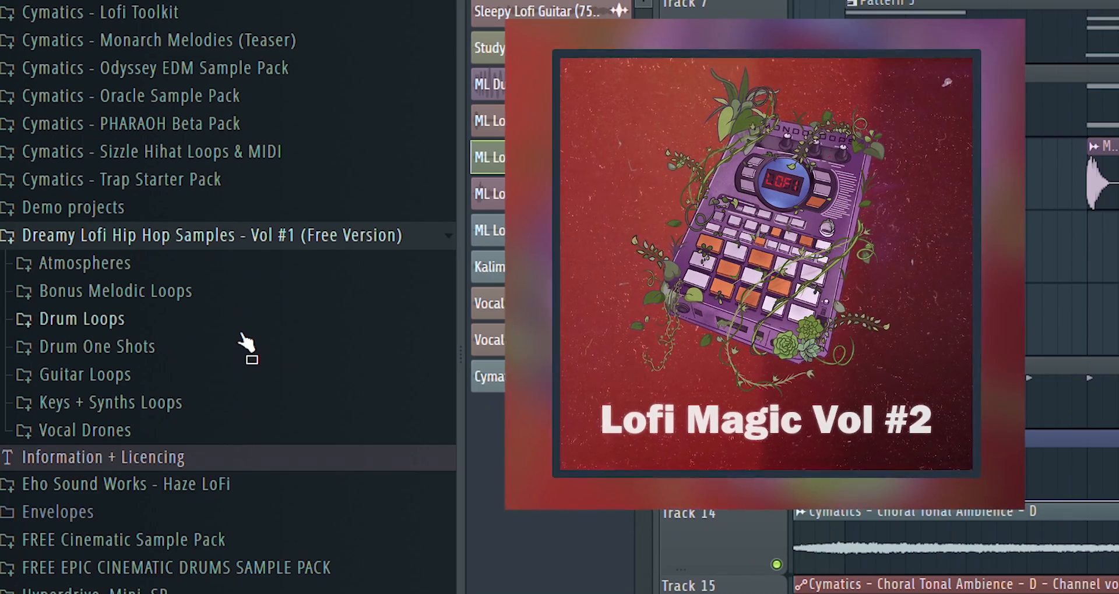
{"action": "left_click", "coordinate": [267, 348]}
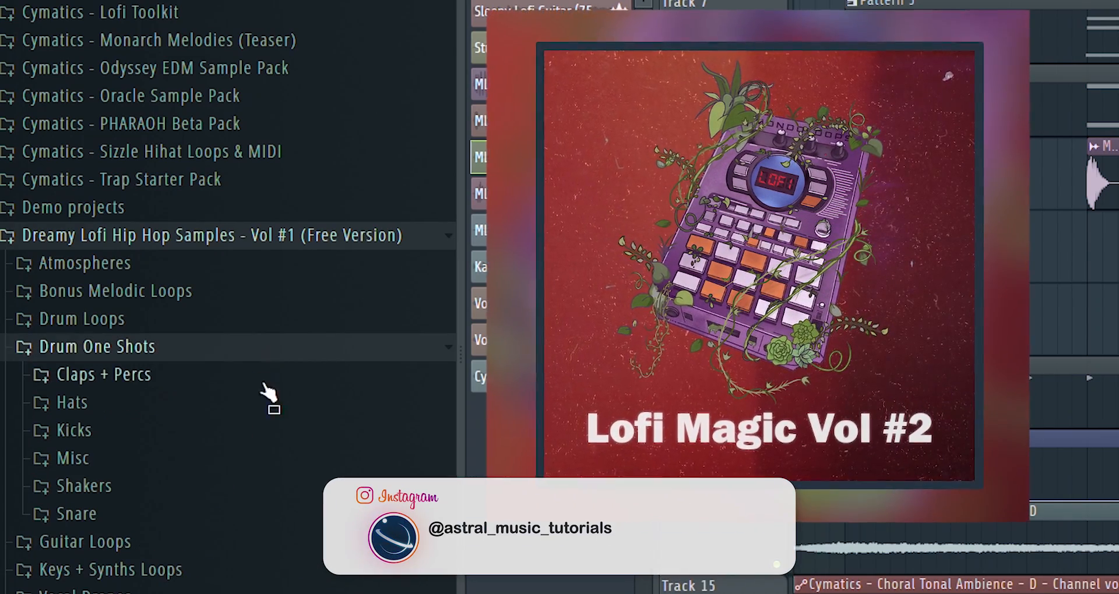
Look through the Kicks, Misc, Shakers and Snare folders inside Drum One Shots.
{"action": "left_click", "coordinate": [183, 441]}
{"action": "left_click", "coordinate": [183, 441]}
{"action": "left_click", "coordinate": [170, 464]}
{"action": "left_click", "coordinate": [170, 465]}
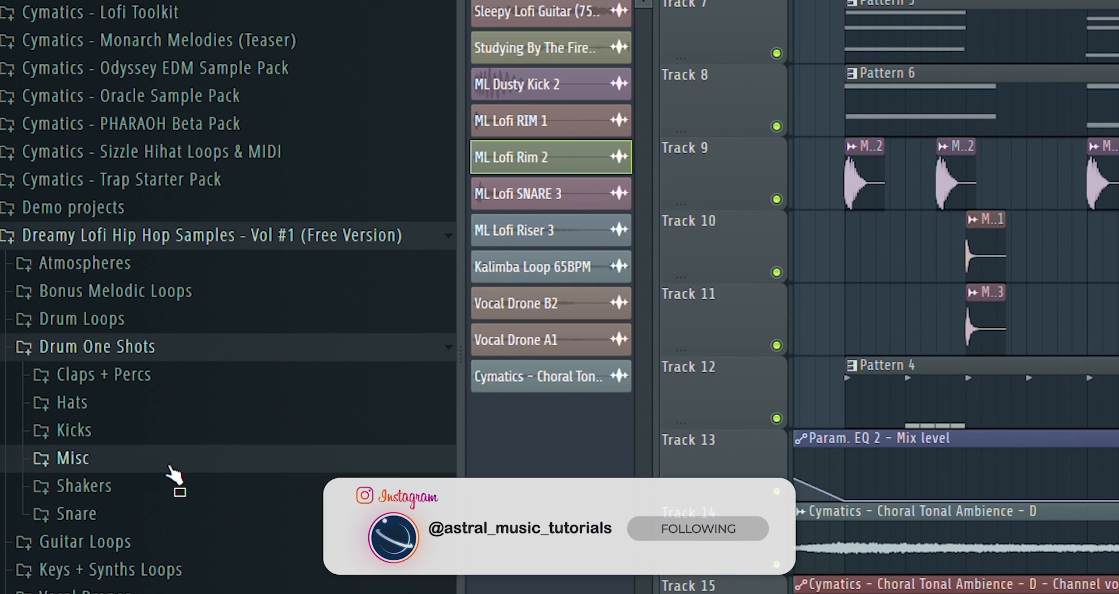
{"action": "left_click", "coordinate": [167, 495]}
{"action": "left_click", "coordinate": [168, 497]}
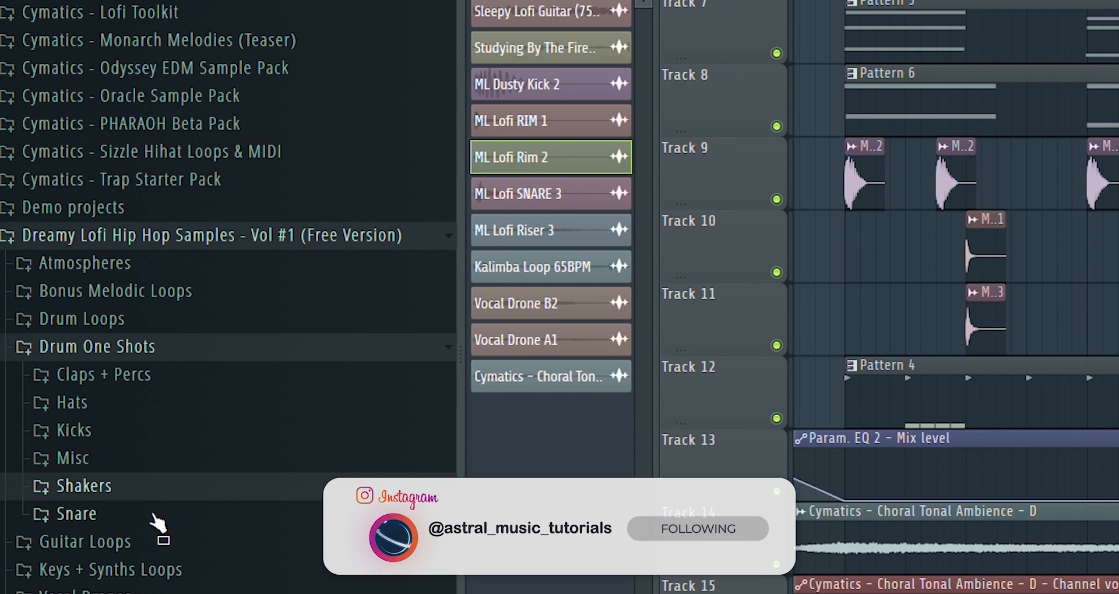
{"action": "left_click", "coordinate": [156, 516]}
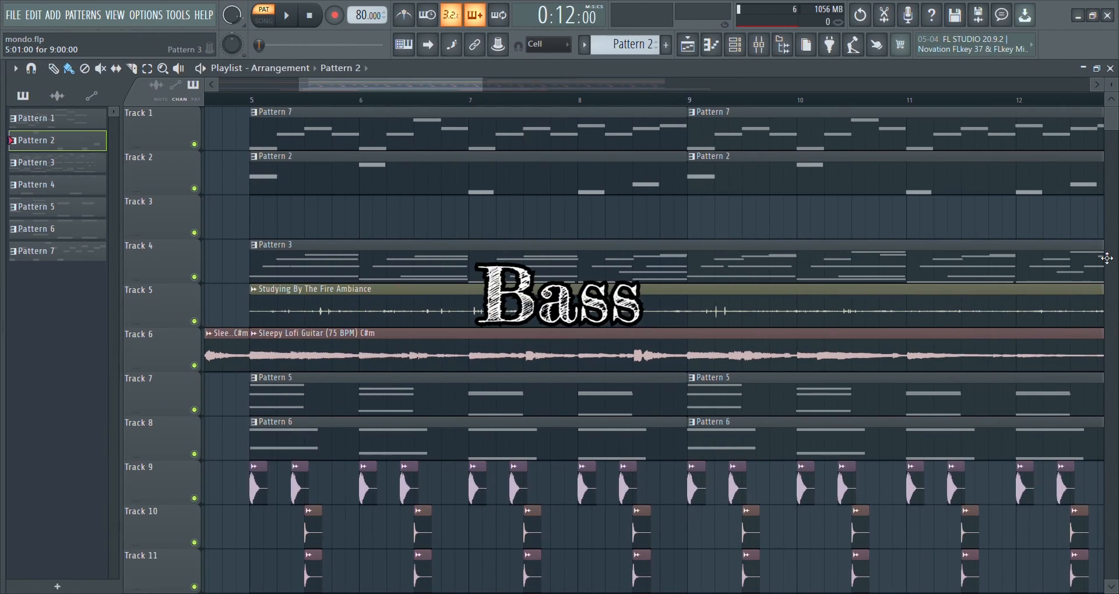
Open the Pattern 2 bass guitar notes in the piano roll and play them.
{"action": "left_click", "coordinate": [703, 48]}
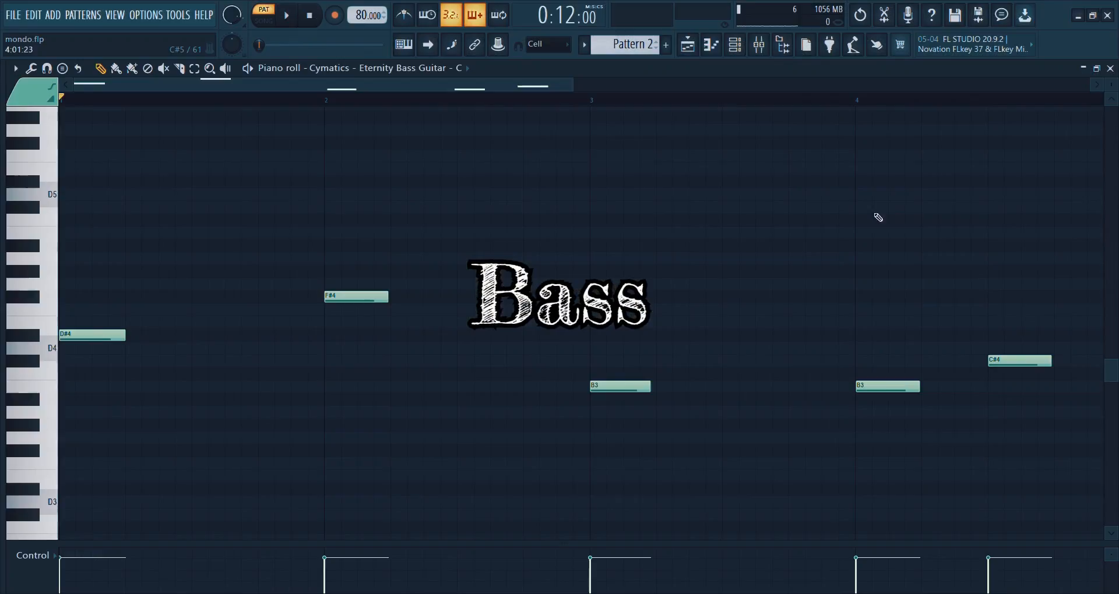
{"action": "key", "text": "space"}
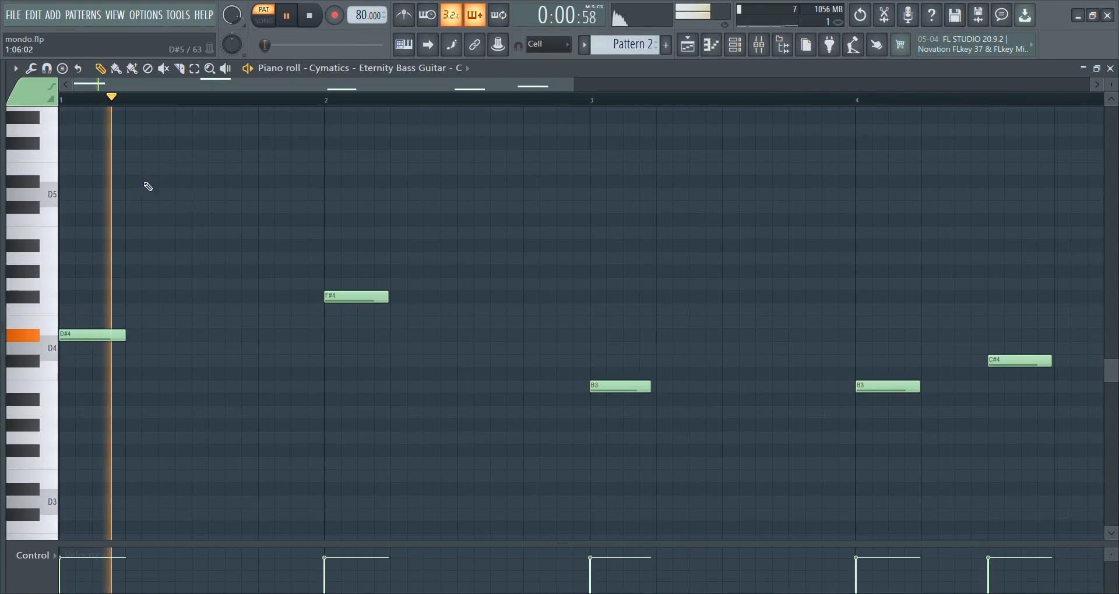
Widen the browser and look into the Cymatics - Lofi Starter Pack folder.
{"action": "left_click_drag", "start_coordinate": [3, 192], "coordinate": [319, 206]}
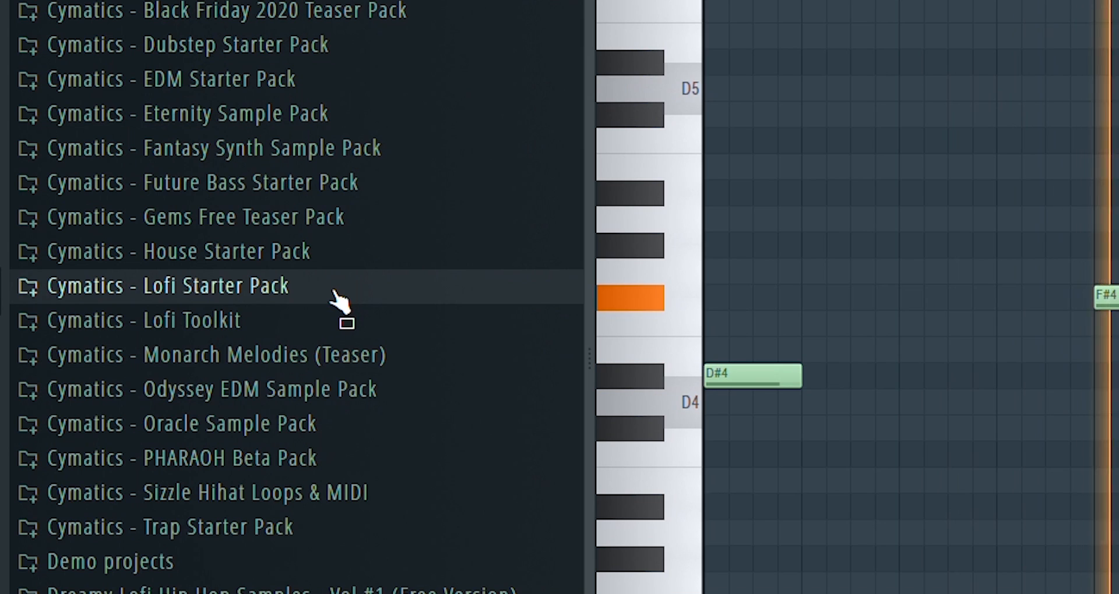
{"action": "left_click", "coordinate": [339, 301]}
{"action": "left_click", "coordinate": [244, 320]}
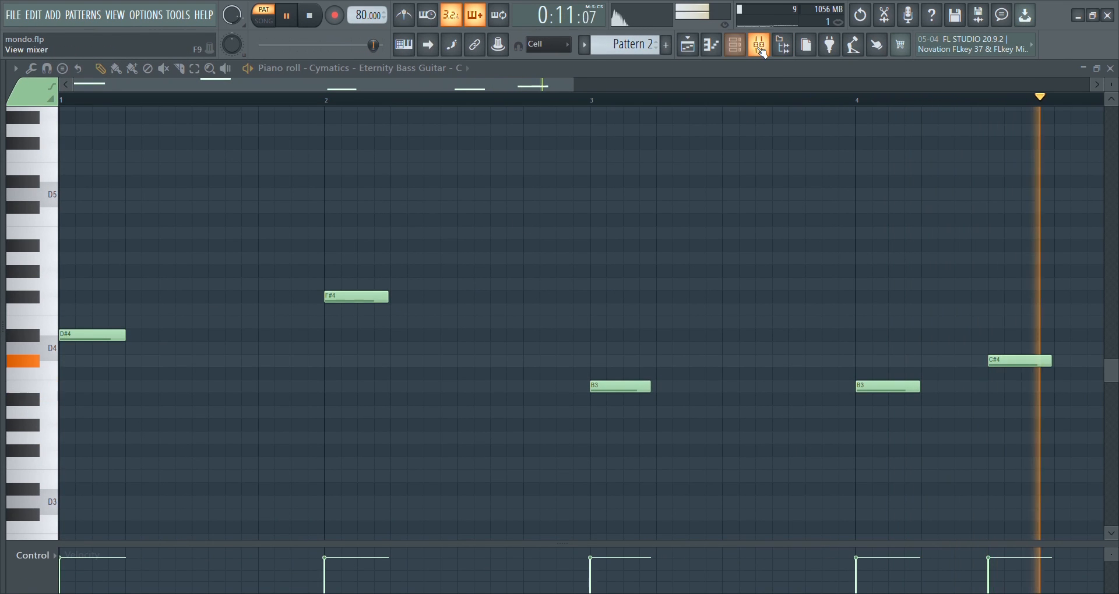
Review the bass guitar's effects on mixer Insert 6: Fruity Multiband Compressor, Transient Processor, Fruity parametric EQ 2 and Fruity Limiter.
{"action": "left_click", "coordinate": [752, 50]}
{"action": "left_click", "coordinate": [263, 93]}
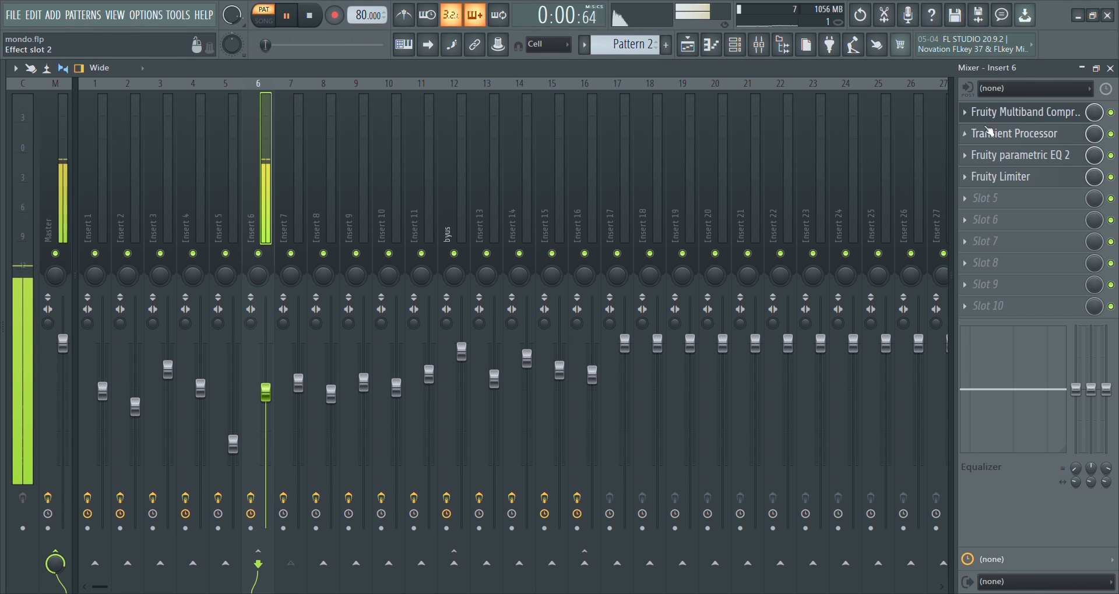
{"action": "left_click", "coordinate": [1026, 116]}
{"action": "left_click_drag", "start_coordinate": [458, 194], "coordinate": [549, 166]}
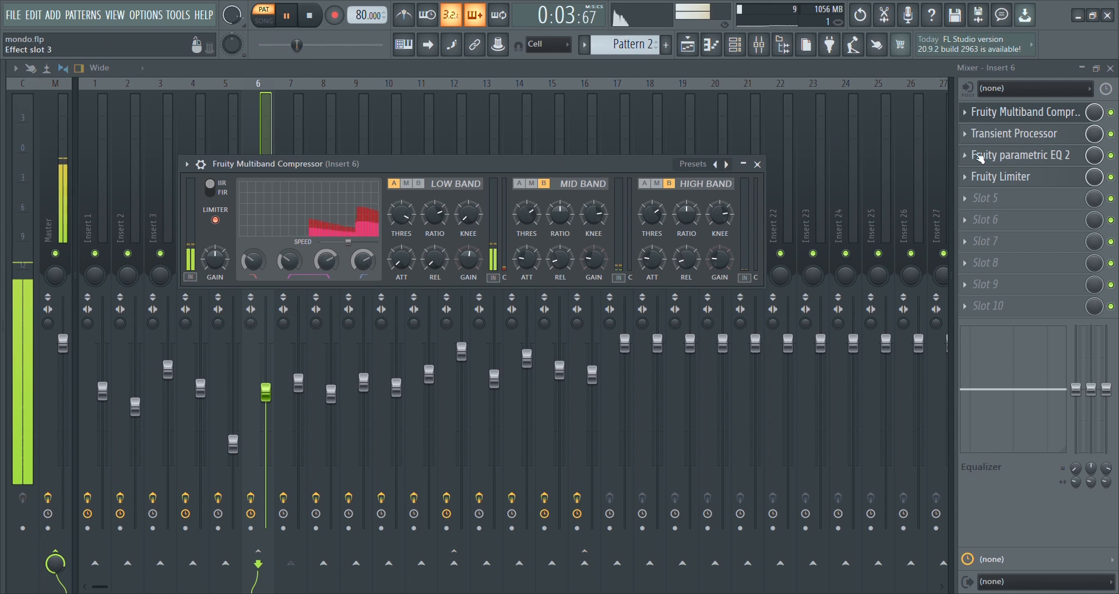
{"action": "left_click", "coordinate": [1017, 134]}
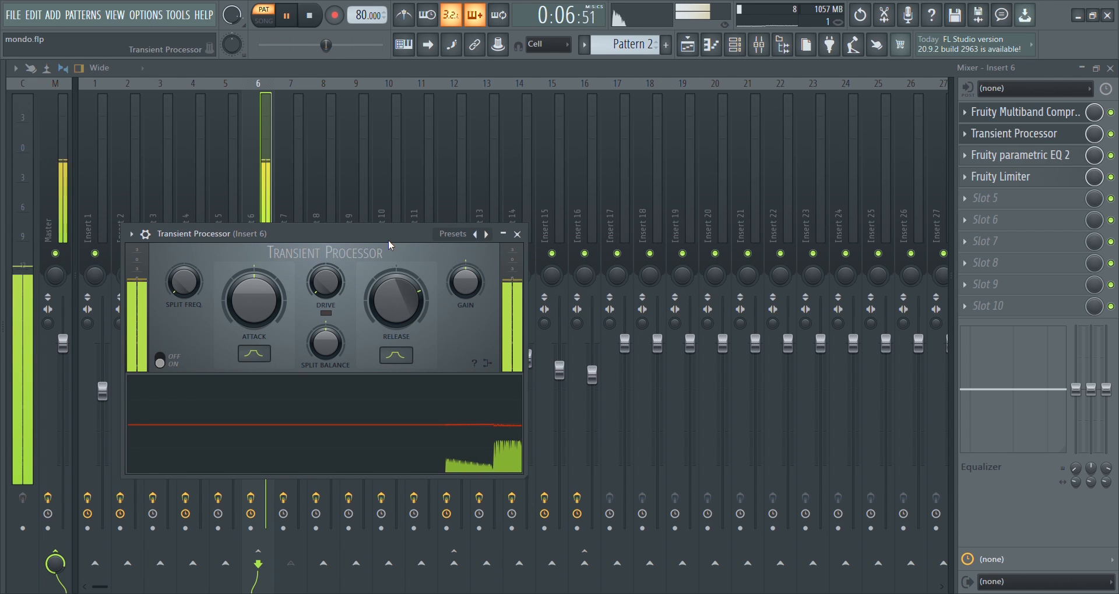
{"action": "left_click_drag", "start_coordinate": [389, 245], "coordinate": [403, 239]}
{"action": "left_click", "coordinate": [1012, 157]}
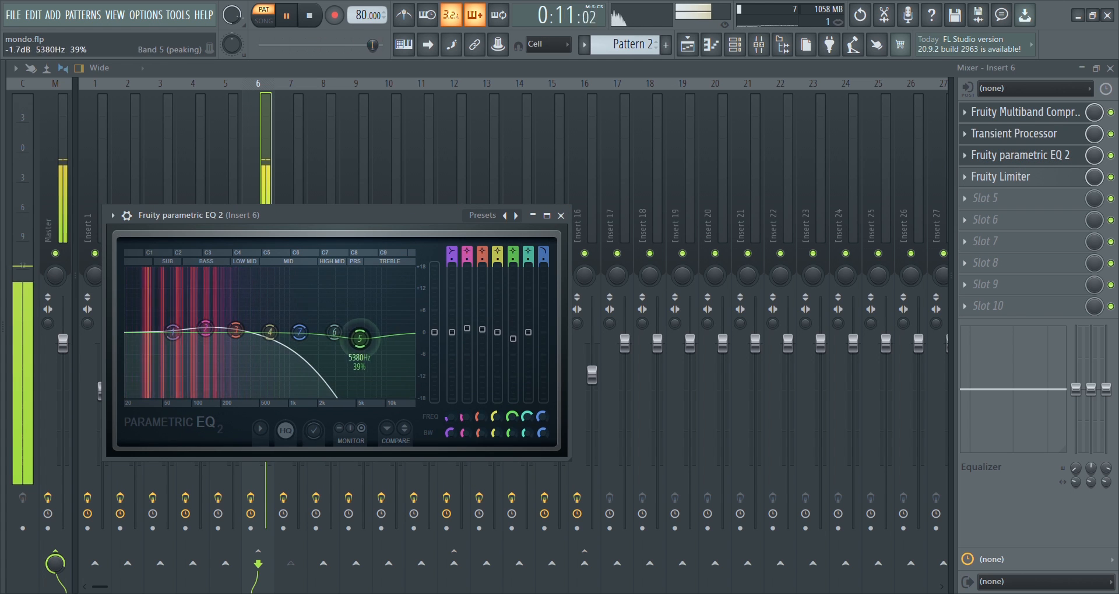
{"action": "left_click", "coordinate": [1036, 177]}
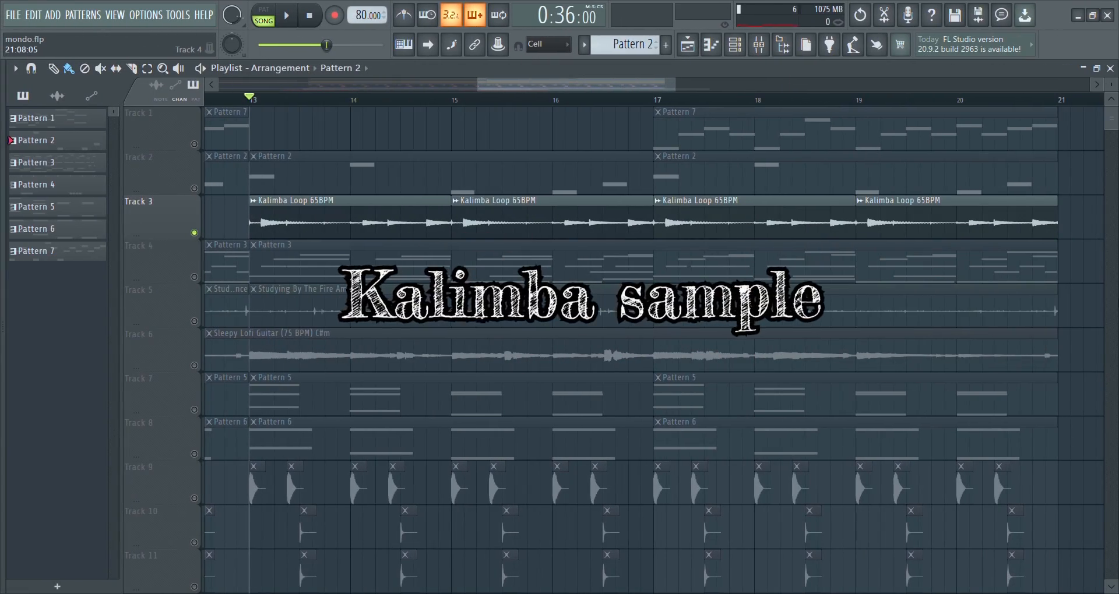
Play the Kalimba Loop 65BPM on Track 3 and inspect its Fruity parametric EQ 2 and Crystallizer on mixer Insert 15.
{"action": "key", "text": "space"}
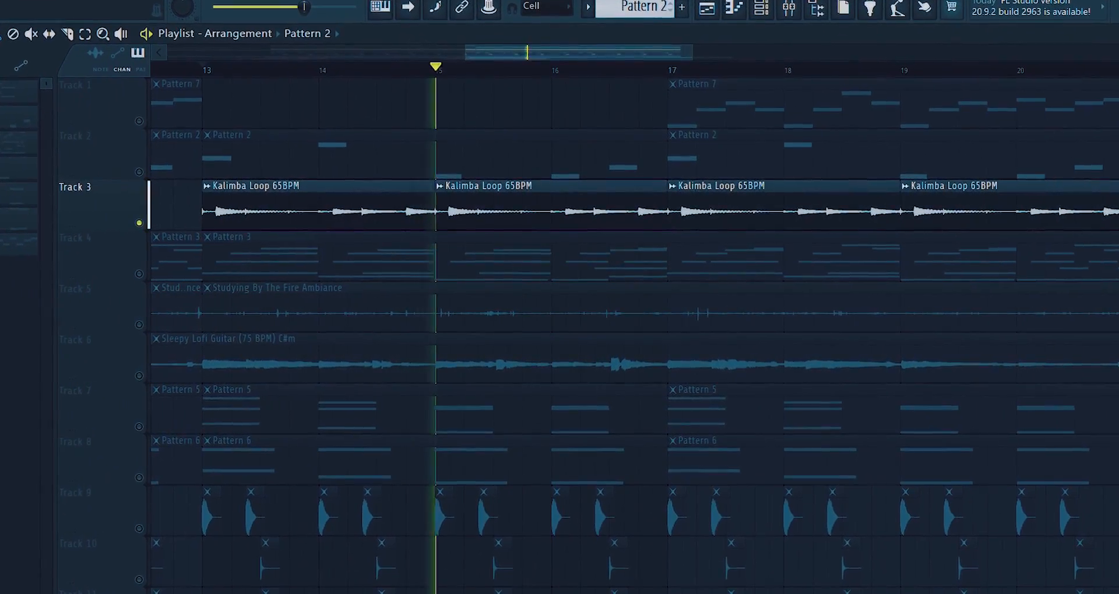
{"action": "left_click", "coordinate": [795, 6]}
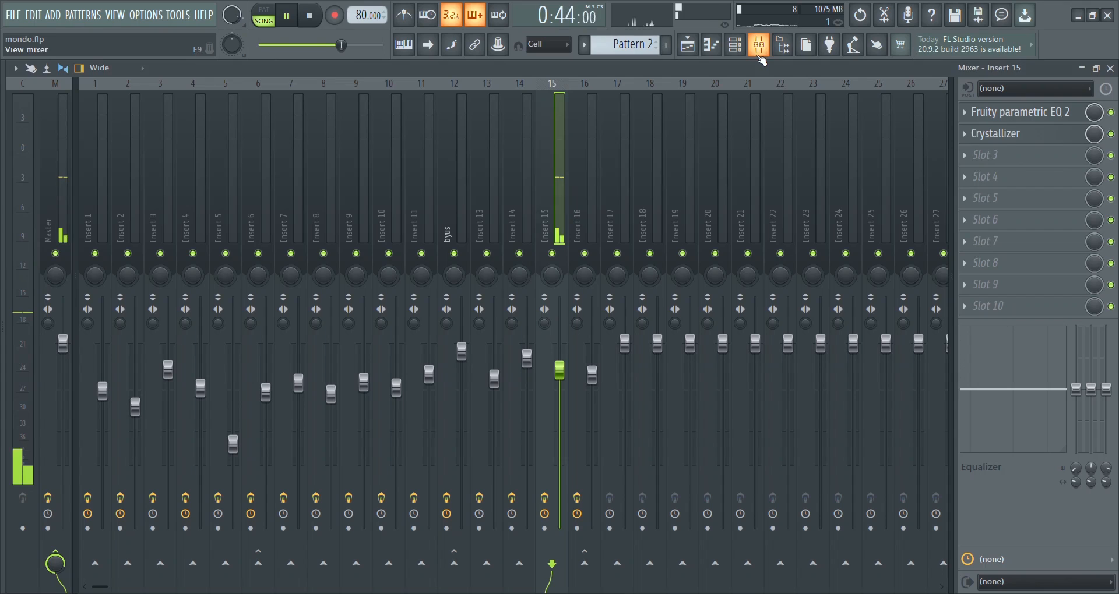
{"action": "left_click", "coordinate": [1045, 115]}
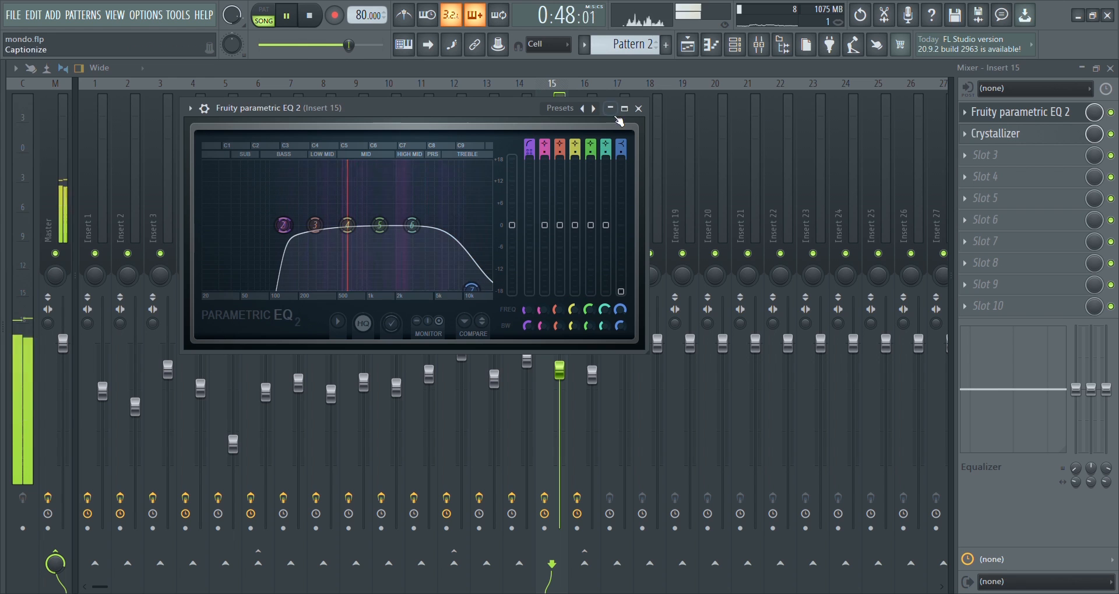
{"action": "left_click", "coordinate": [639, 109]}
{"action": "left_click", "coordinate": [1014, 142]}
{"action": "left_click_drag", "start_coordinate": [361, 141], "coordinate": [394, 151]}
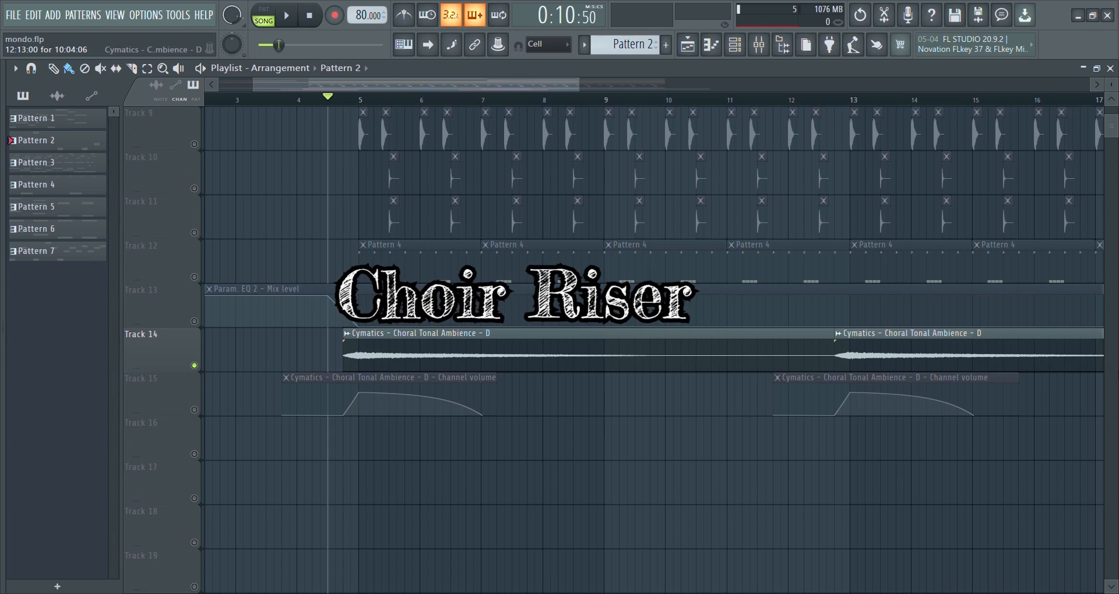
Play the Track 14 choir riser and look through the Shimmer FX [Teaser] folder of Cymatics - Black Friday 2020 Teaser Pack.
{"action": "key", "text": "space"}
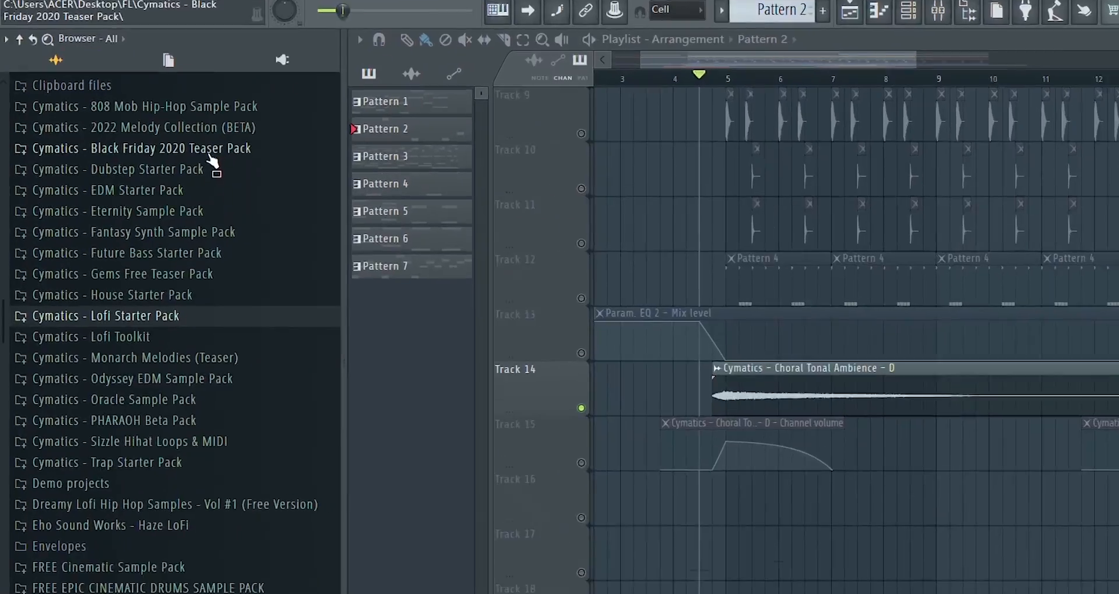
{"action": "left_click", "coordinate": [209, 155]}
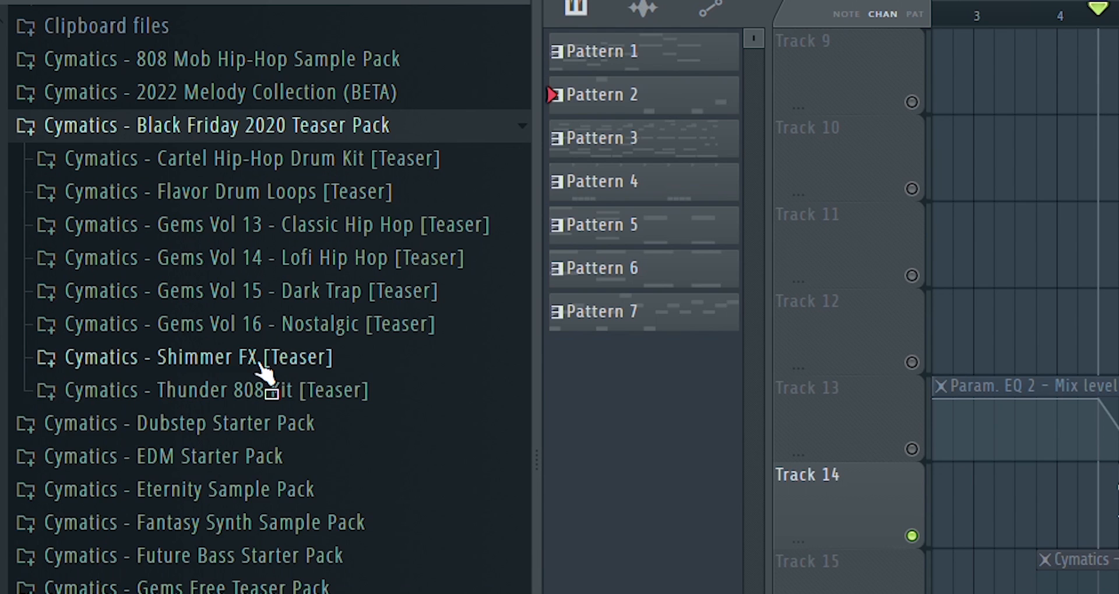
{"action": "left_click", "coordinate": [261, 369]}
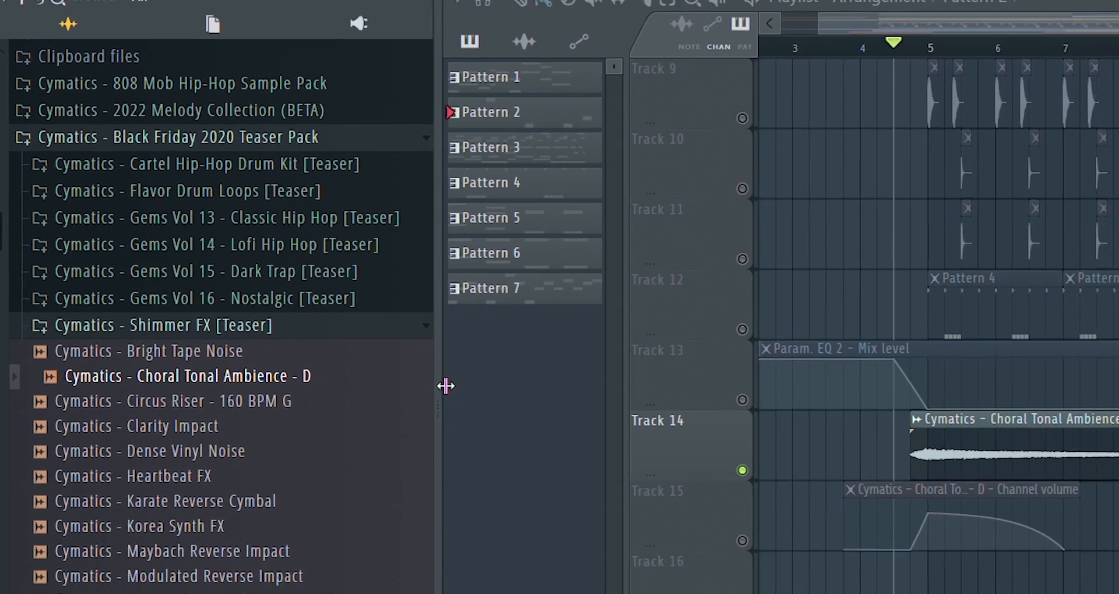
{"action": "left_click_drag", "start_coordinate": [539, 433], "coordinate": [6, 415]}
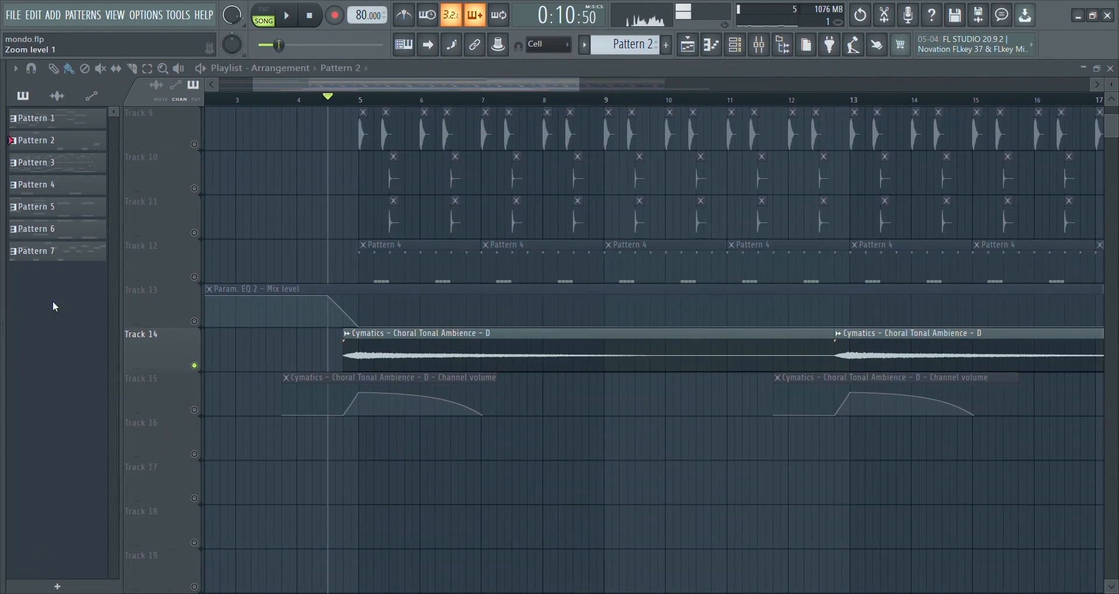
Check the Choral Tonal Ambience clip's sample settings, and unmute Track 15 to play the riser with its channel volume automation.
{"action": "double_click", "coordinate": [412, 345]}
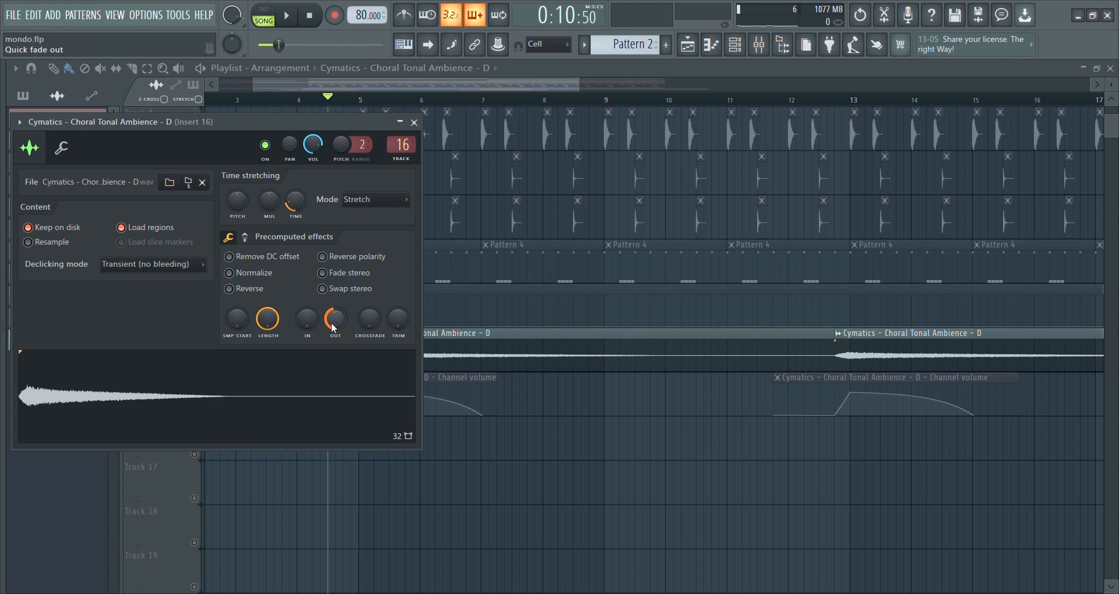
{"action": "left_click", "coordinate": [414, 123]}
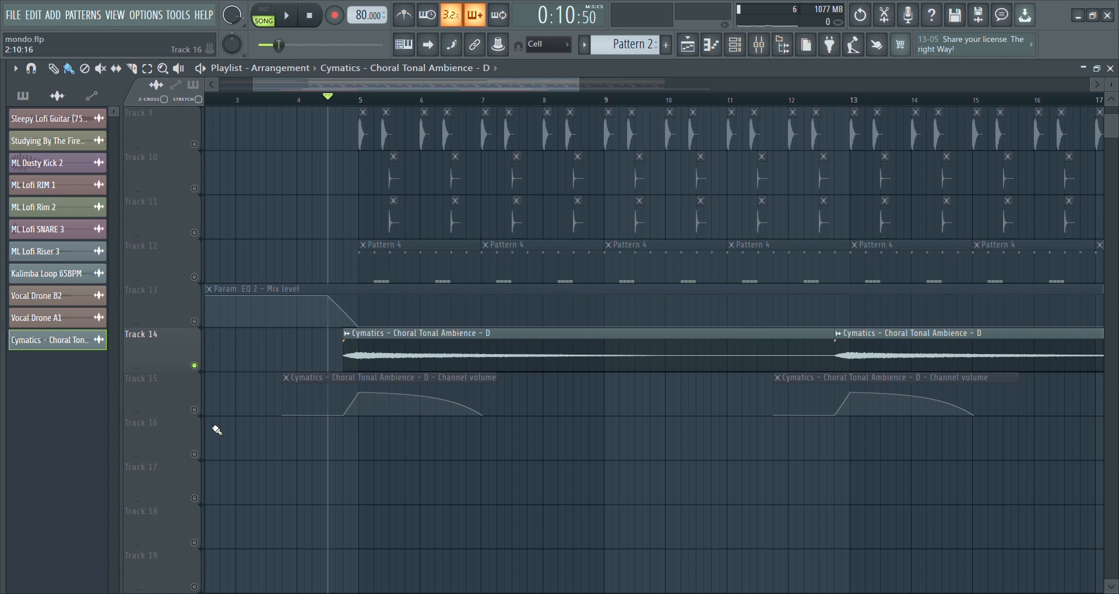
{"action": "left_click", "coordinate": [198, 410]}
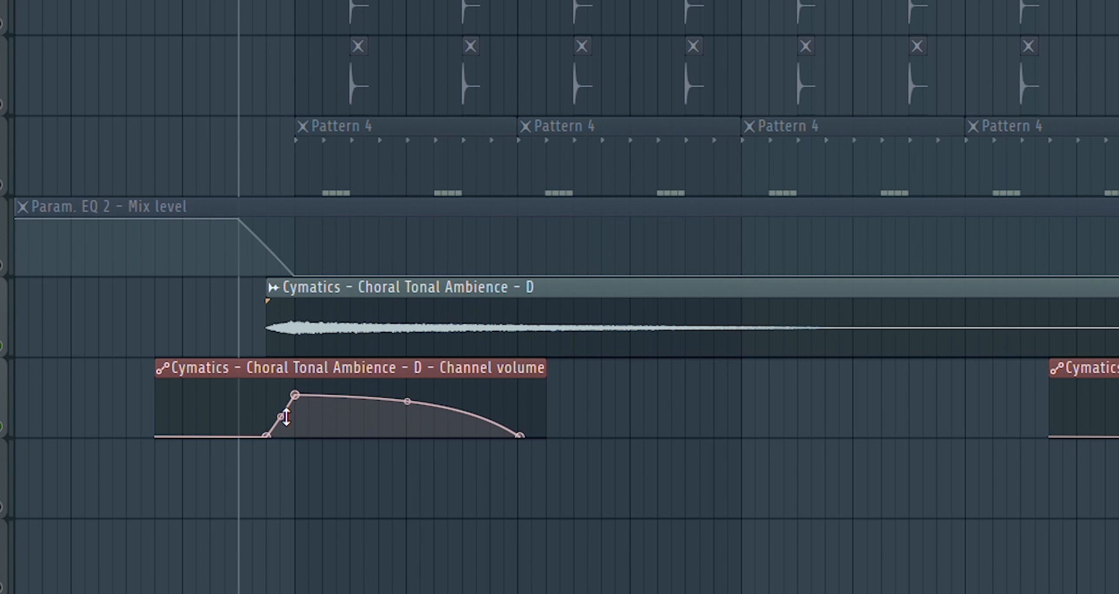
{"action": "key", "text": "space"}
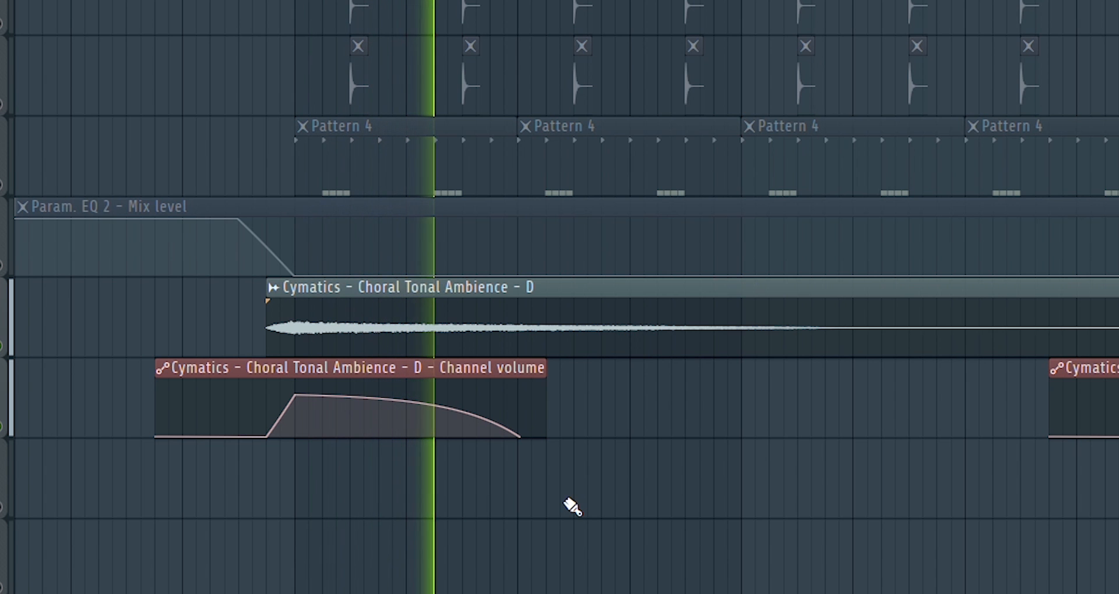
{"action": "key", "text": "space"}
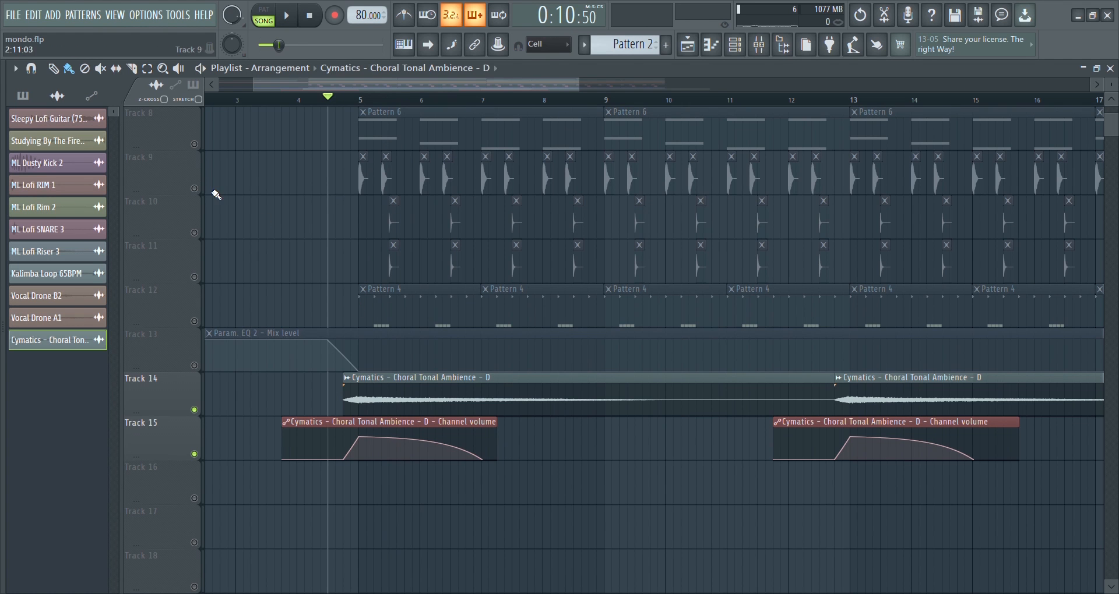
Unmute the kick clips on Track 9 and play them together with the choir riser.
{"action": "left_click", "coordinate": [196, 188]}
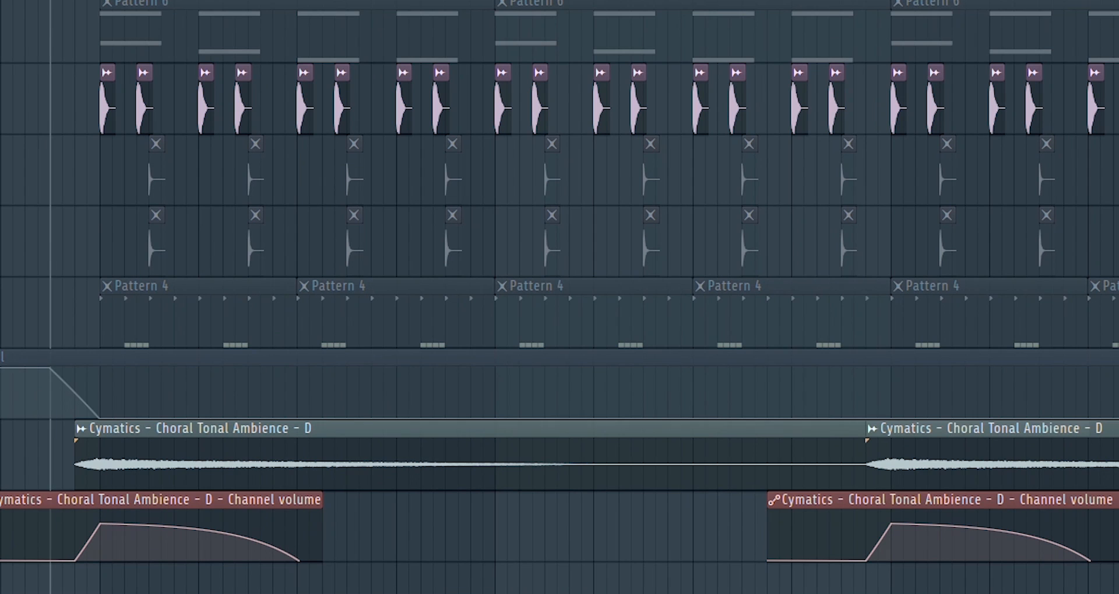
{"action": "key", "text": "space"}
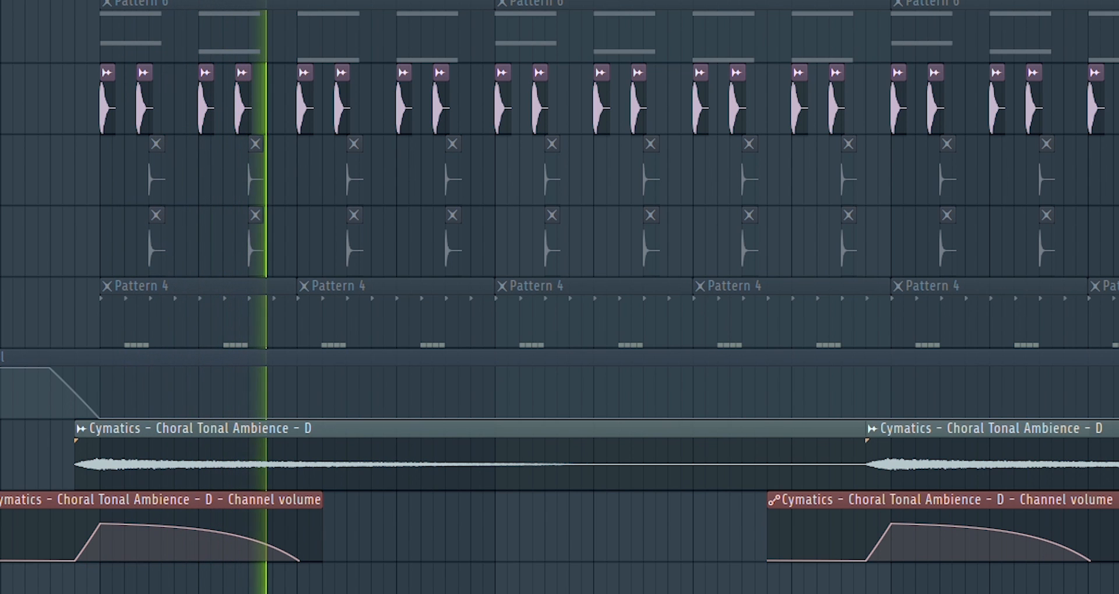
{"action": "key", "text": "space"}
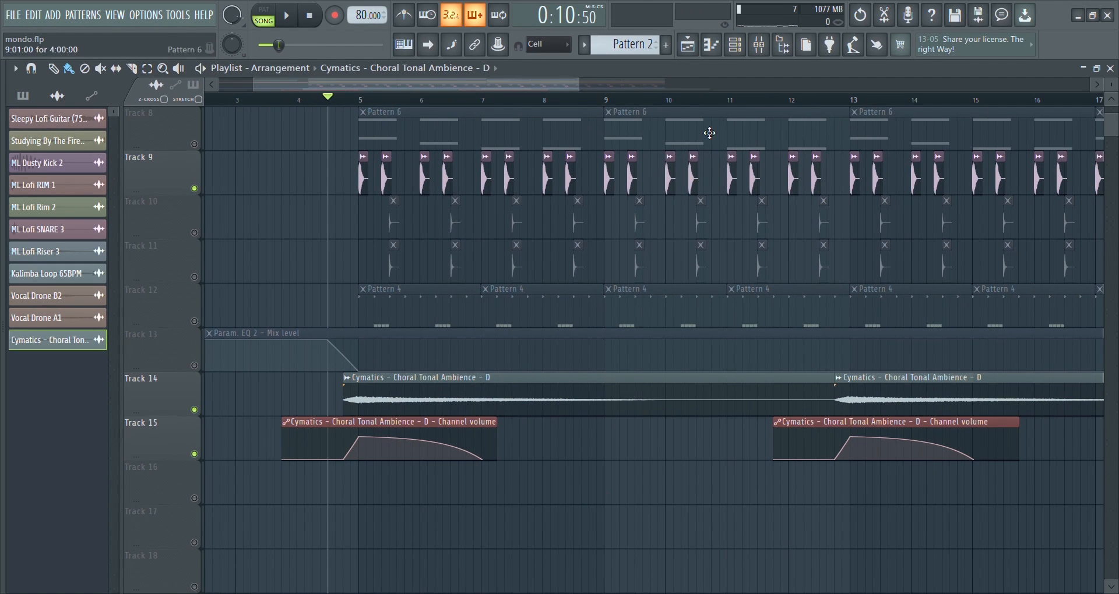
Play the song and inspect the choir riser's Fruity Limiter and Fruity parametric EQ 2 on mixer Insert 16.
{"action": "key", "text": "F9"}
{"action": "key", "text": "space"}
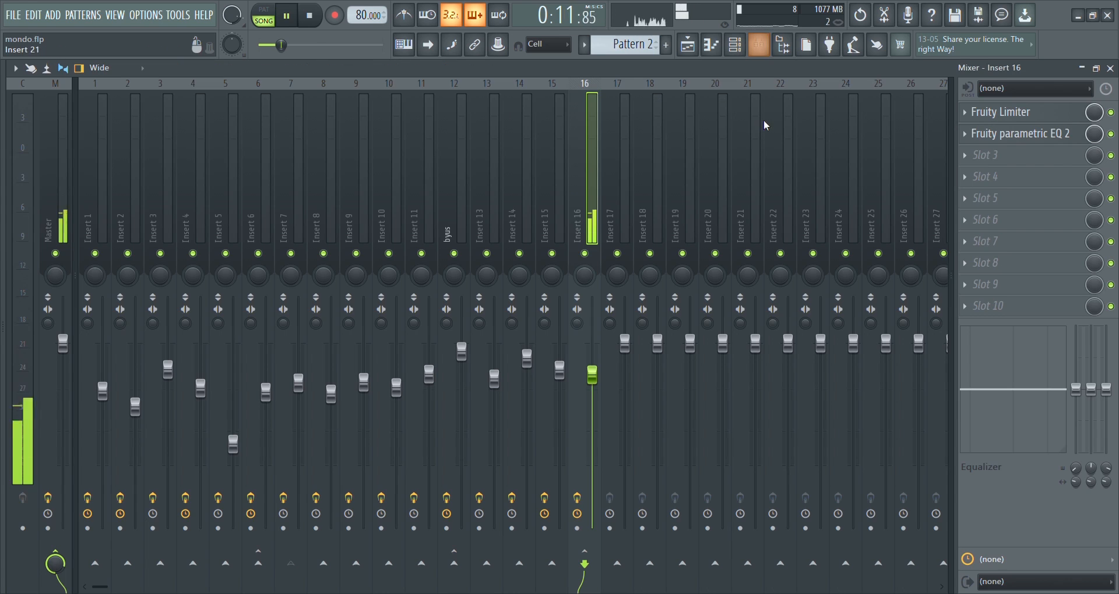
{"action": "left_click", "coordinate": [1023, 120]}
{"action": "left_click", "coordinate": [1024, 129]}
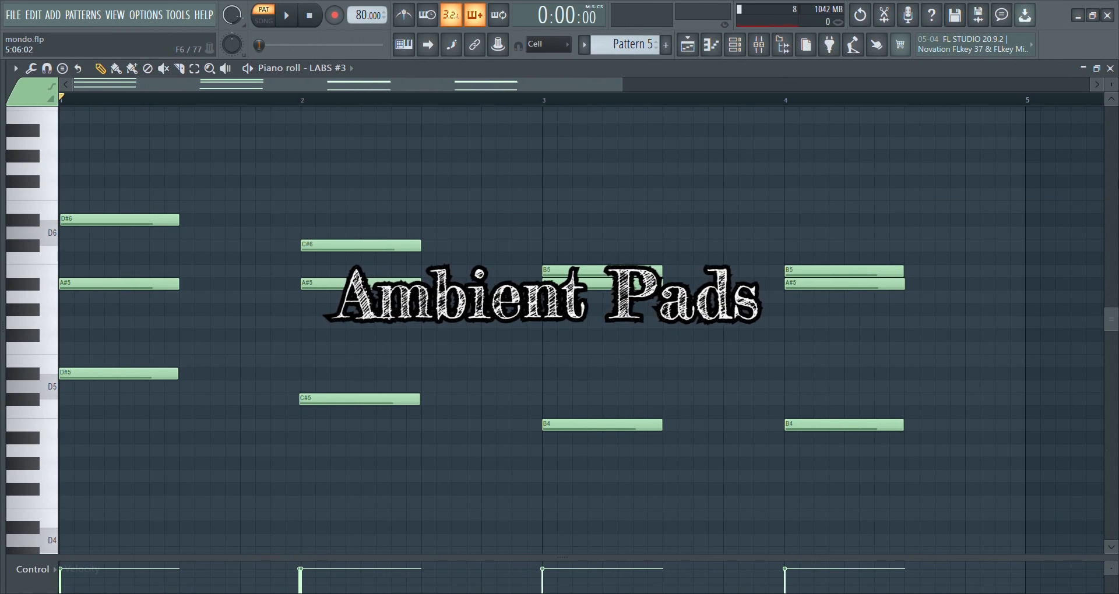
Play the Pattern 5 pad notes and open the LABS #3 instrument to show its preset.
{"action": "key", "text": "space"}
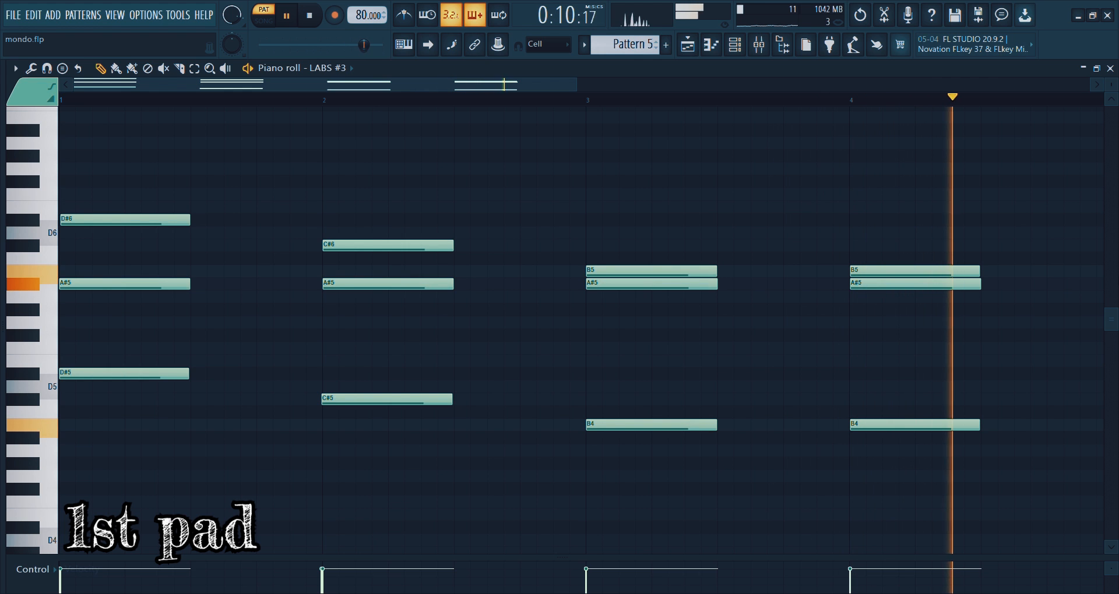
{"action": "left_click", "coordinate": [738, 56]}
{"action": "left_click", "coordinate": [185, 456]}
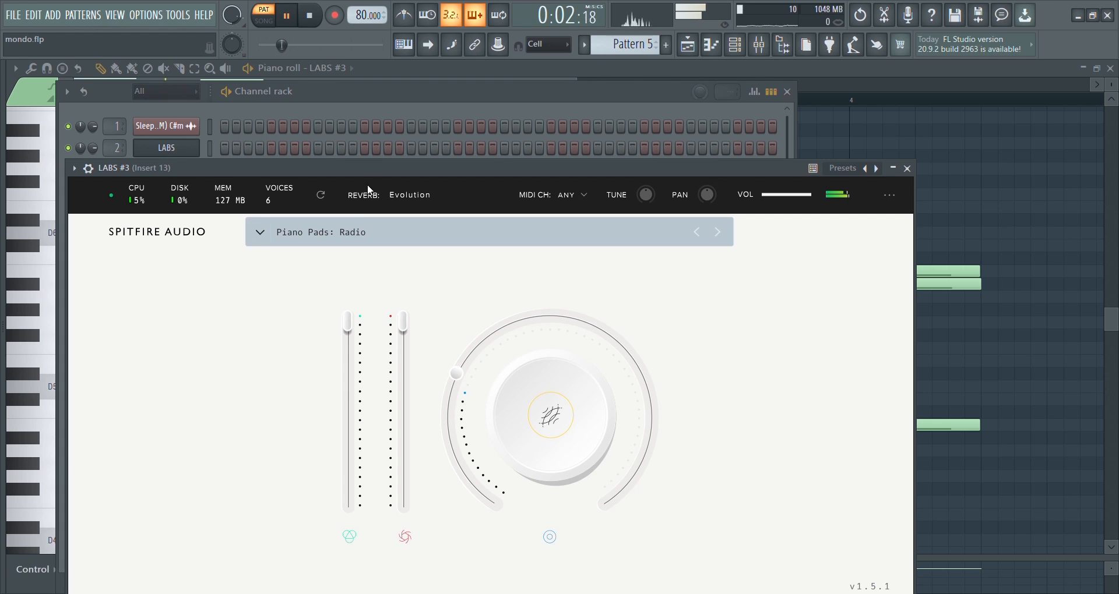
{"action": "left_click_drag", "start_coordinate": [372, 173], "coordinate": [459, 99]}
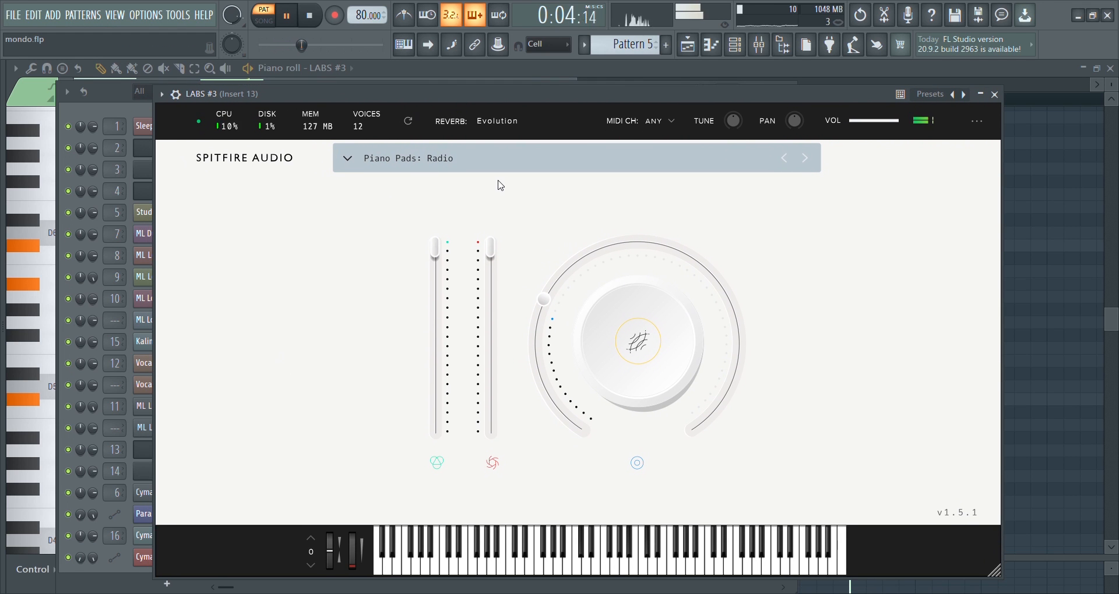
Inspect the first pad's Transient Processor and Fruity Stereo Enhancer on mixer Insert 13.
{"action": "left_click", "coordinate": [759, 51]}
{"action": "left_click", "coordinate": [1034, 122]}
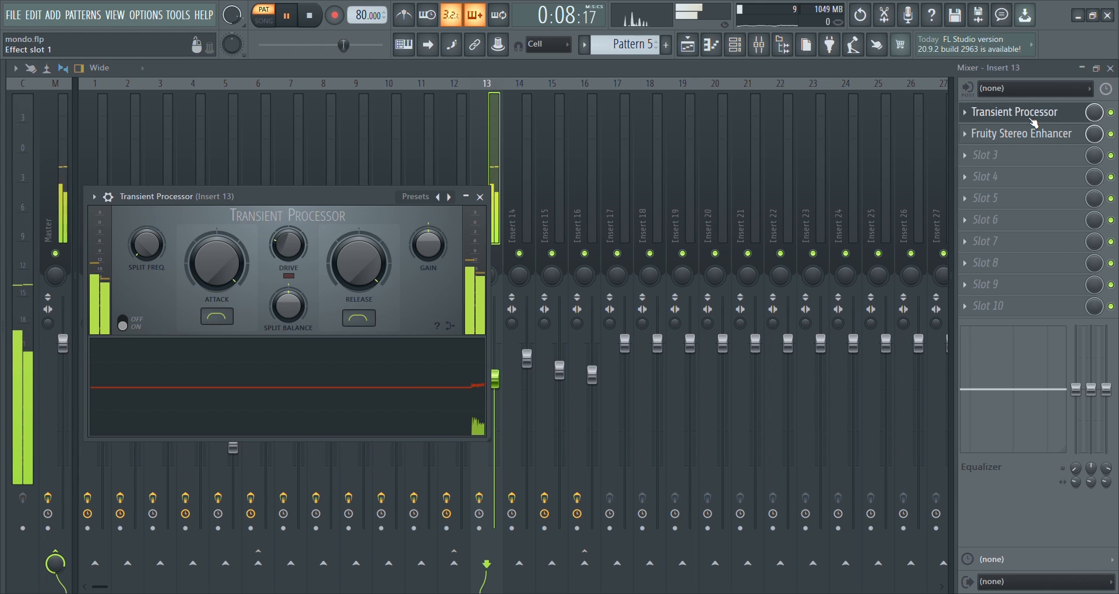
{"action": "left_click_drag", "start_coordinate": [350, 203], "coordinate": [377, 172]}
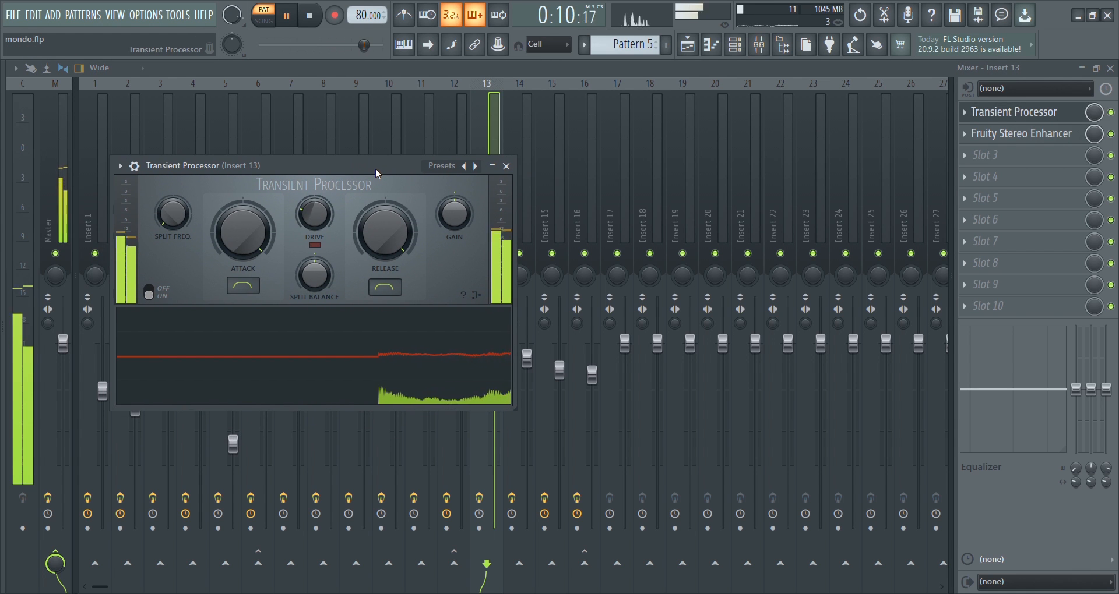
{"action": "left_click", "coordinate": [1025, 137]}
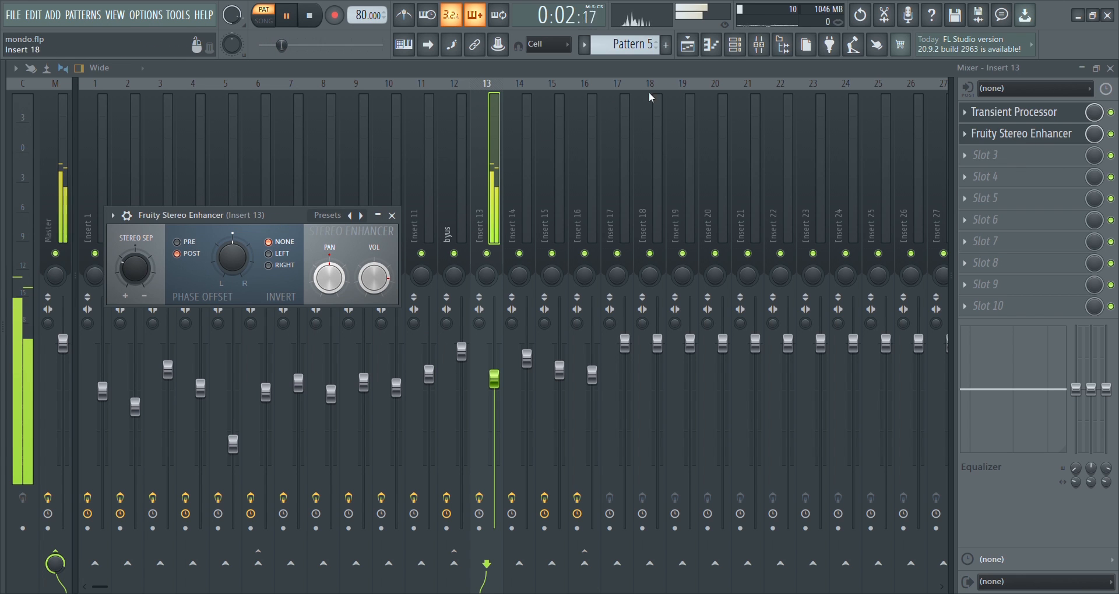
Return to the playlist, stop playback and show the Pattern 6 pad notes in the piano roll.
{"action": "left_click", "coordinate": [742, 51]}
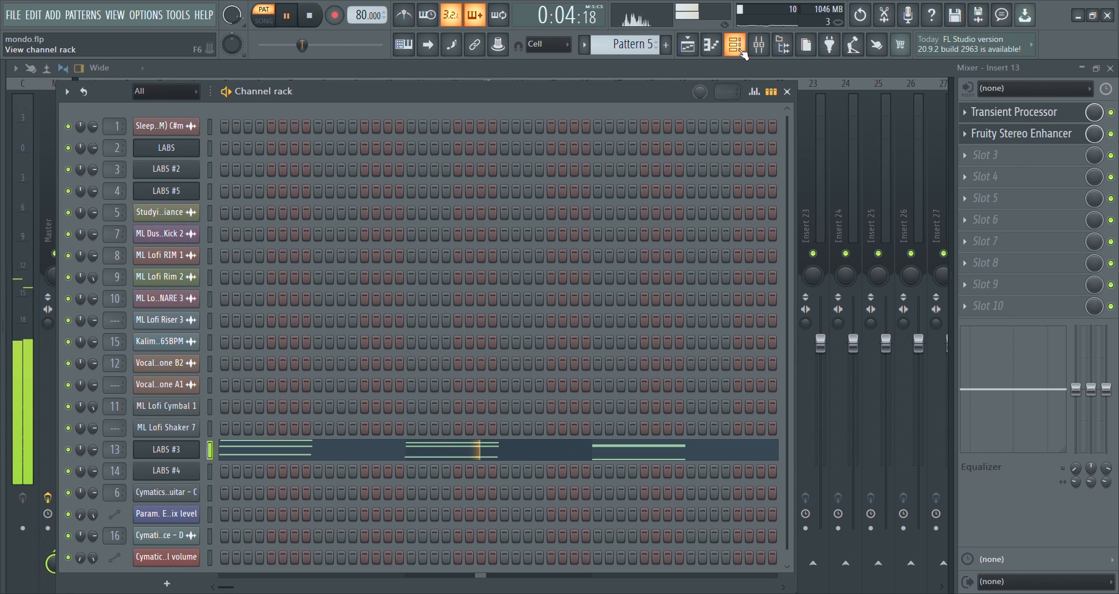
{"action": "left_click", "coordinate": [688, 45]}
{"action": "key", "text": "space"}
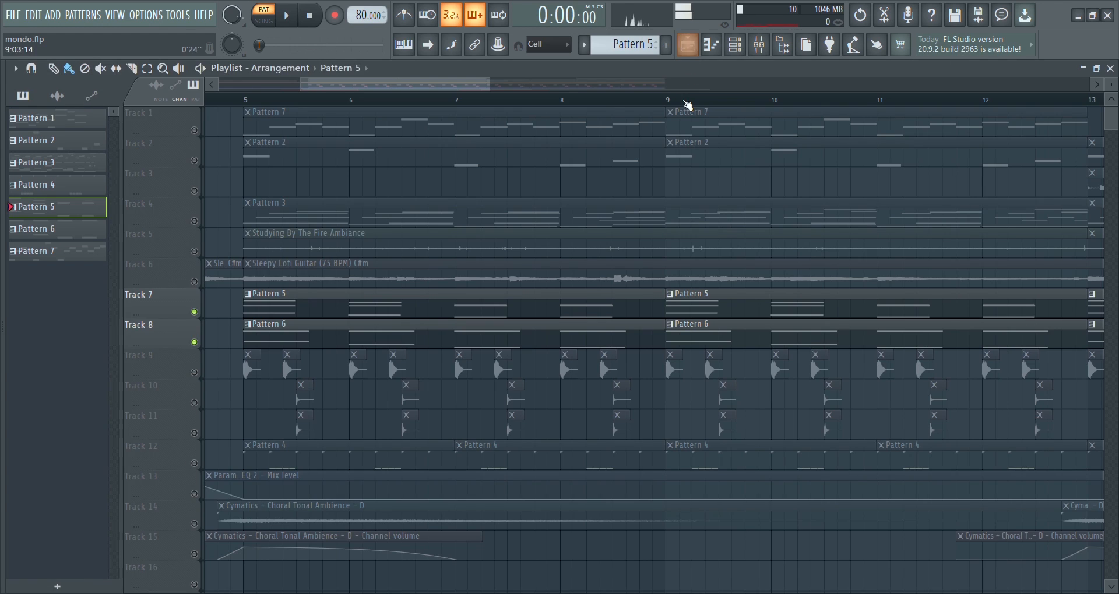
{"action": "left_click", "coordinate": [721, 51]}
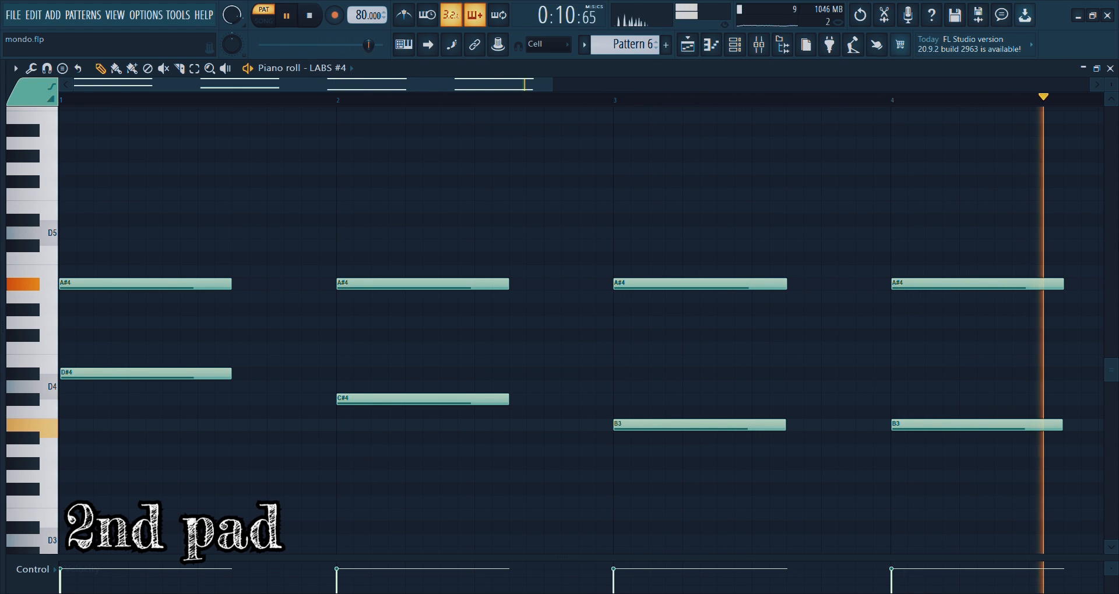
Open the second pad's LABS #4 instrument from the channel rack to show its preset.
{"action": "left_click", "coordinate": [734, 44]}
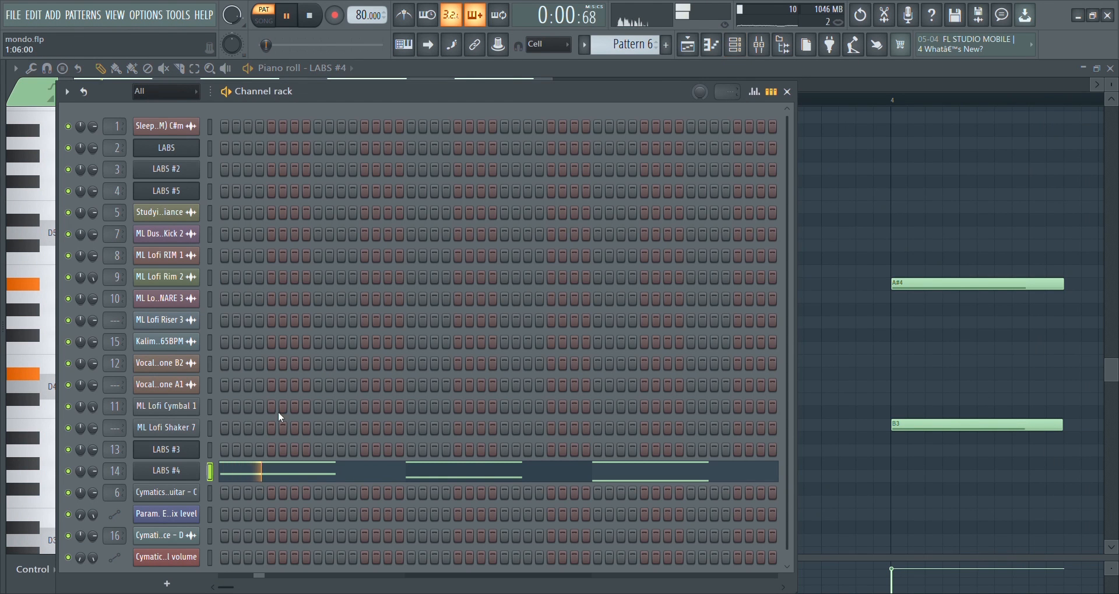
{"action": "left_click", "coordinate": [177, 474]}
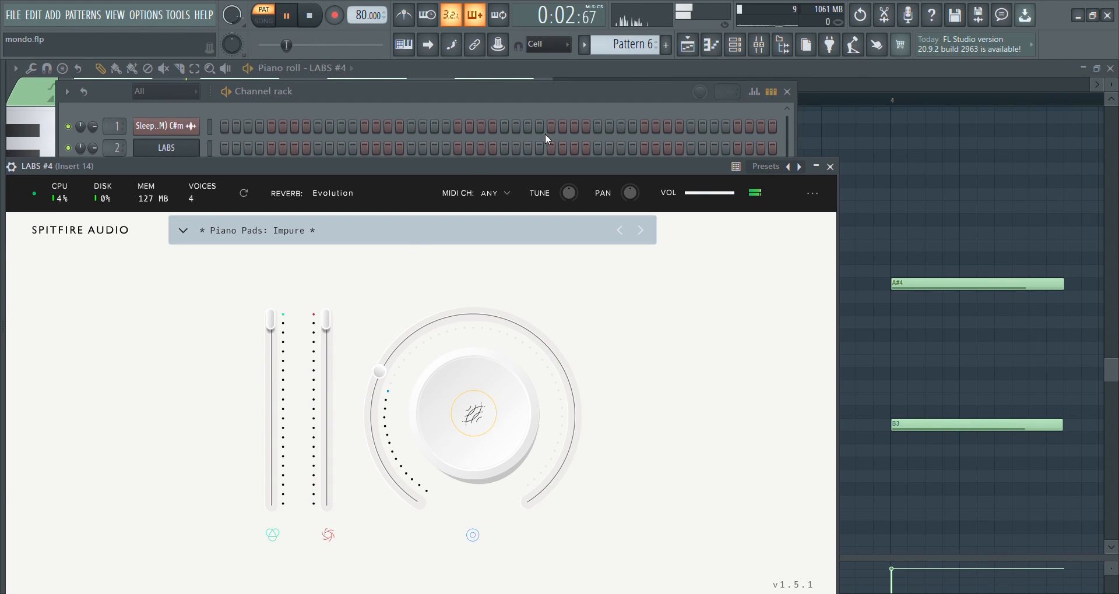
{"action": "left_click_drag", "start_coordinate": [467, 168], "coordinate": [529, 135]}
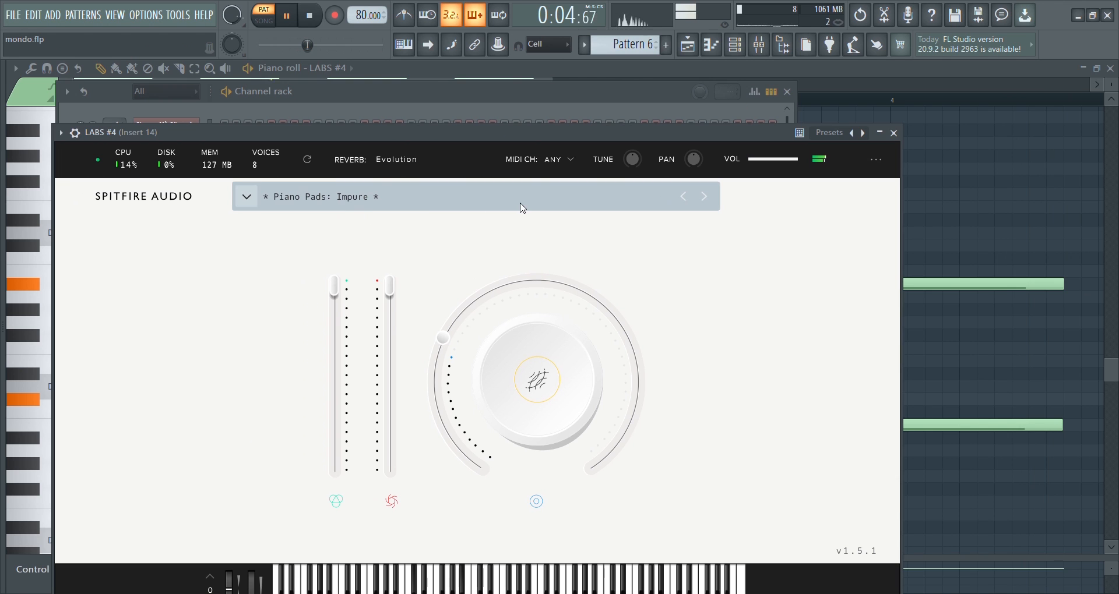
Inspect the second pad's Transient Processor and Fruity Stereo Enhancer effects on mixer Insert 14.
{"action": "left_click", "coordinate": [760, 49]}
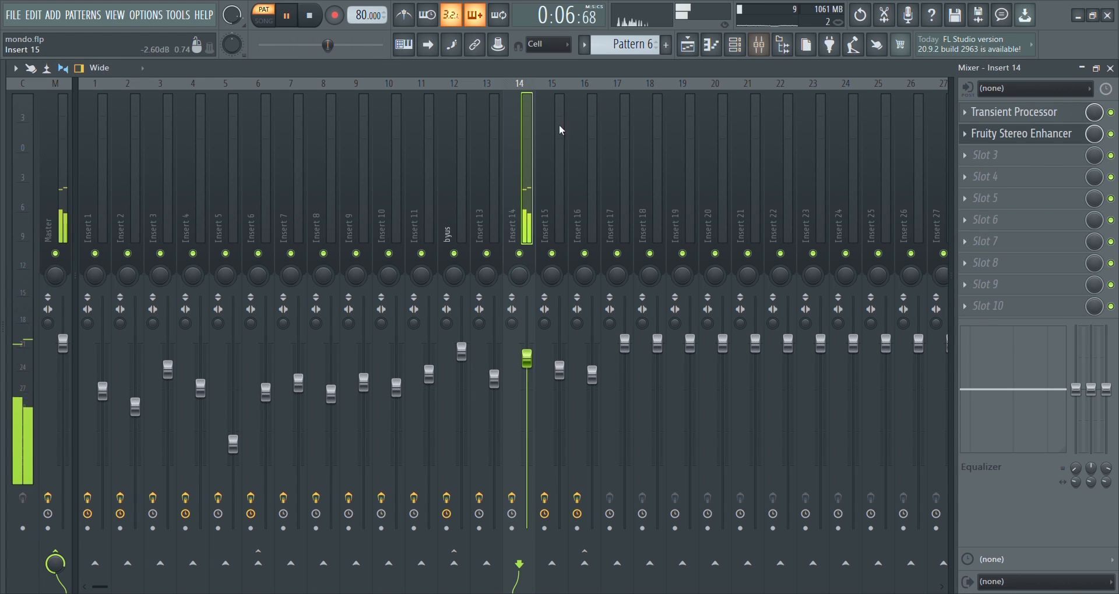
{"action": "left_click", "coordinate": [1011, 115]}
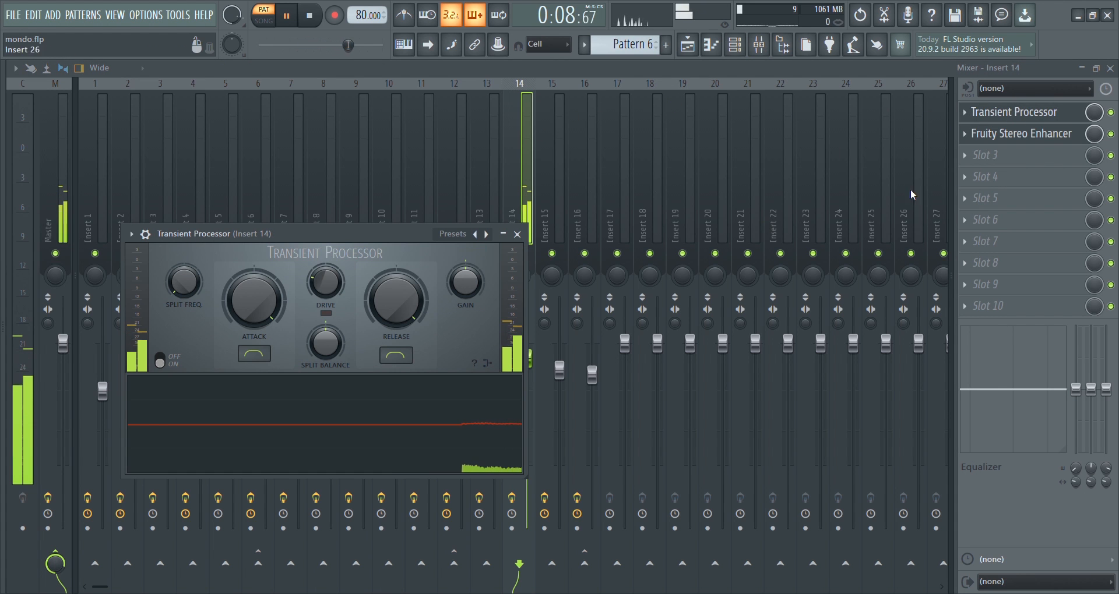
{"action": "left_click", "coordinate": [1020, 136]}
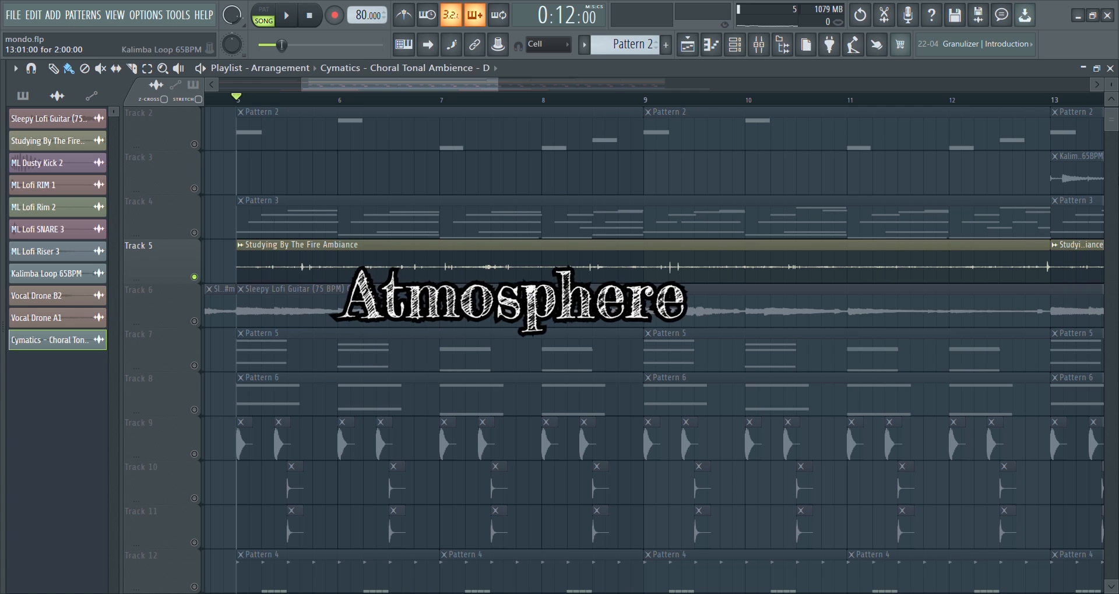
Play the soloed Studying By The Fire Ambiance track and raise its mixer Insert 5 volume to 88% (-2.7 dB) for listening.
{"action": "key", "text": "space"}
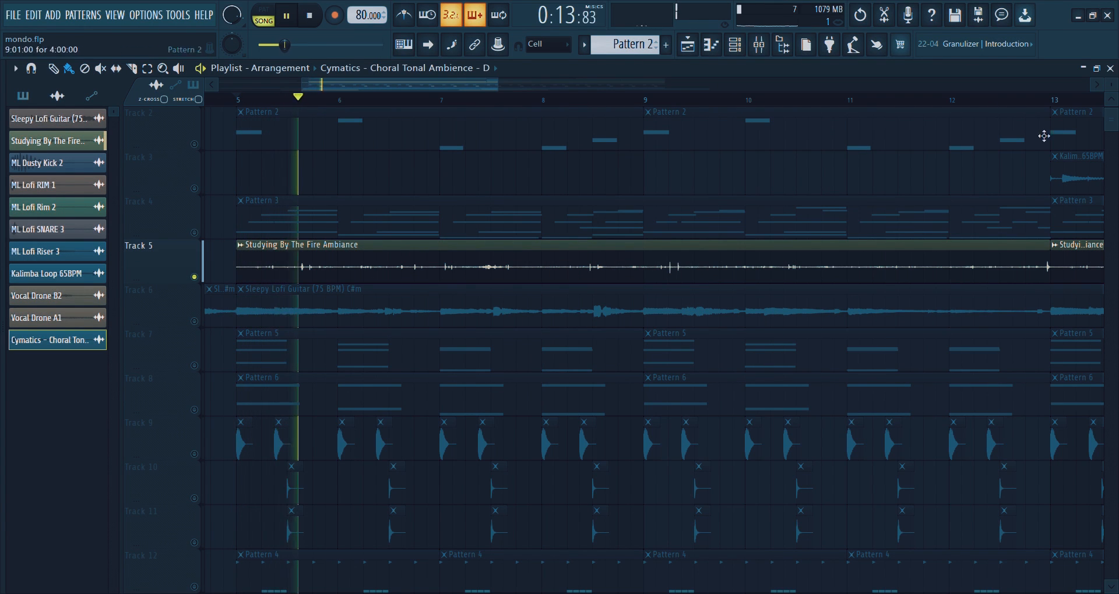
{"action": "left_click", "coordinate": [758, 46]}
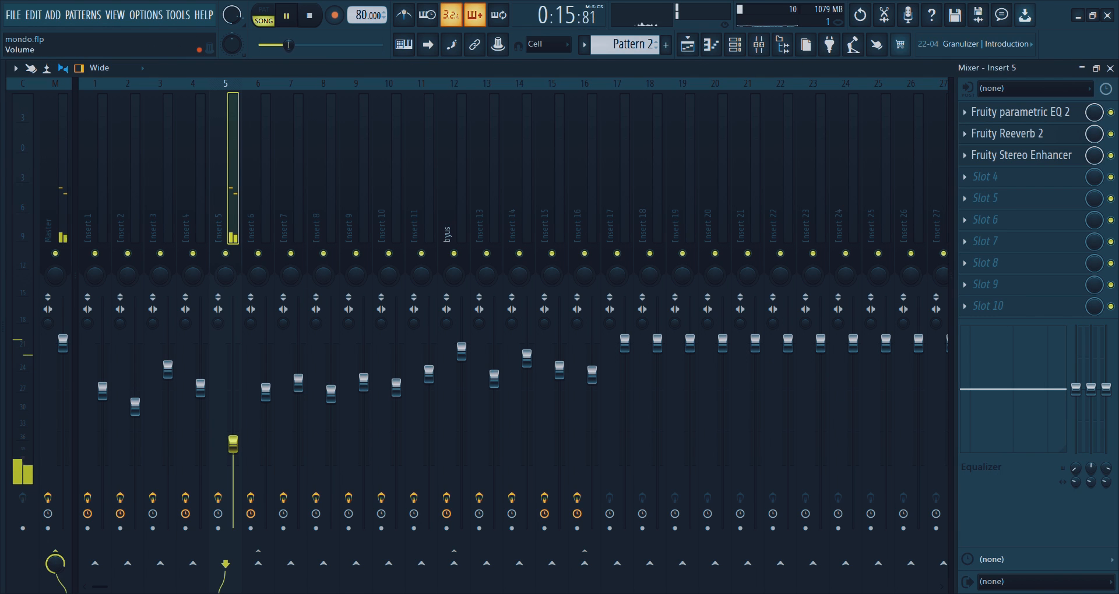
{"action": "left_click_drag", "start_coordinate": [233, 439], "coordinate": [233, 365]}
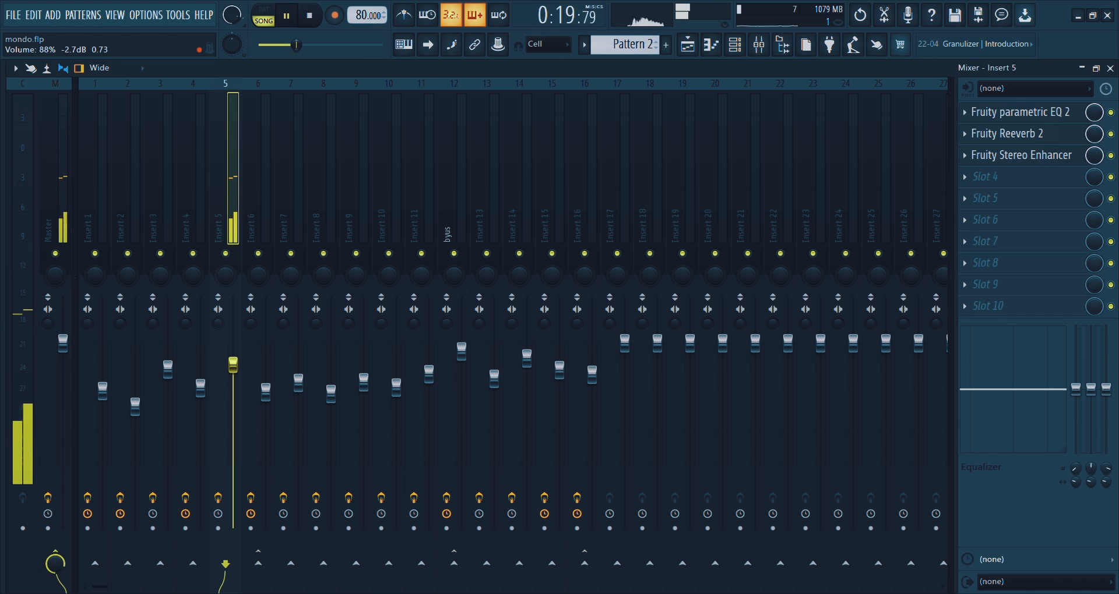
Inspect the fire ambience's Fruity Parametric EQ 2, Fruity Reeverb 2 and Fruity Stereo Enhancer effects on mixer Insert 5.
{"action": "left_click", "coordinate": [1014, 112]}
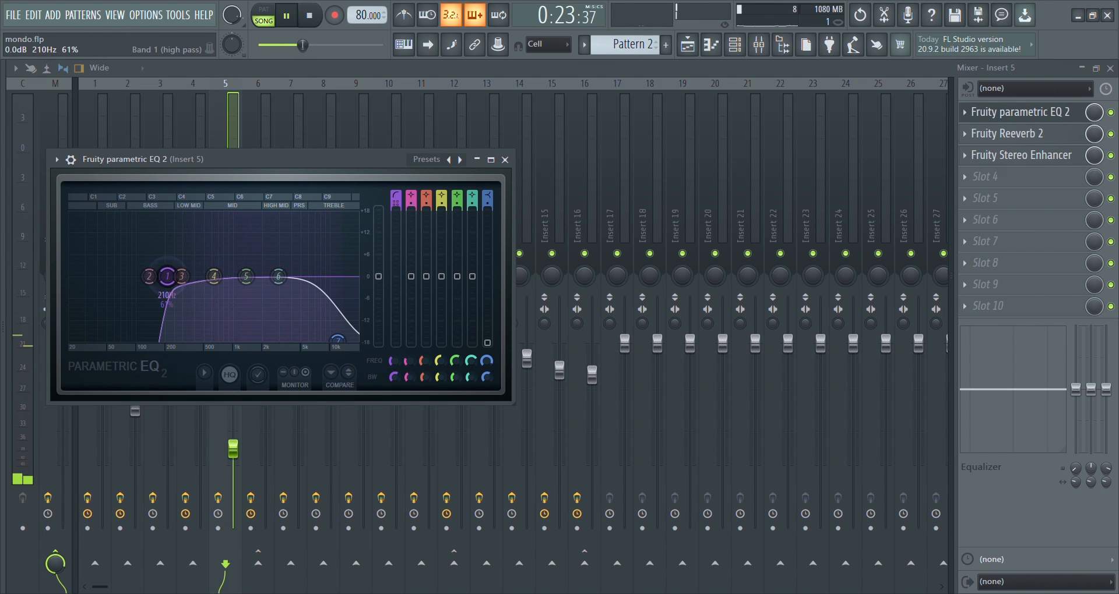
{"action": "left_click", "coordinate": [1015, 134]}
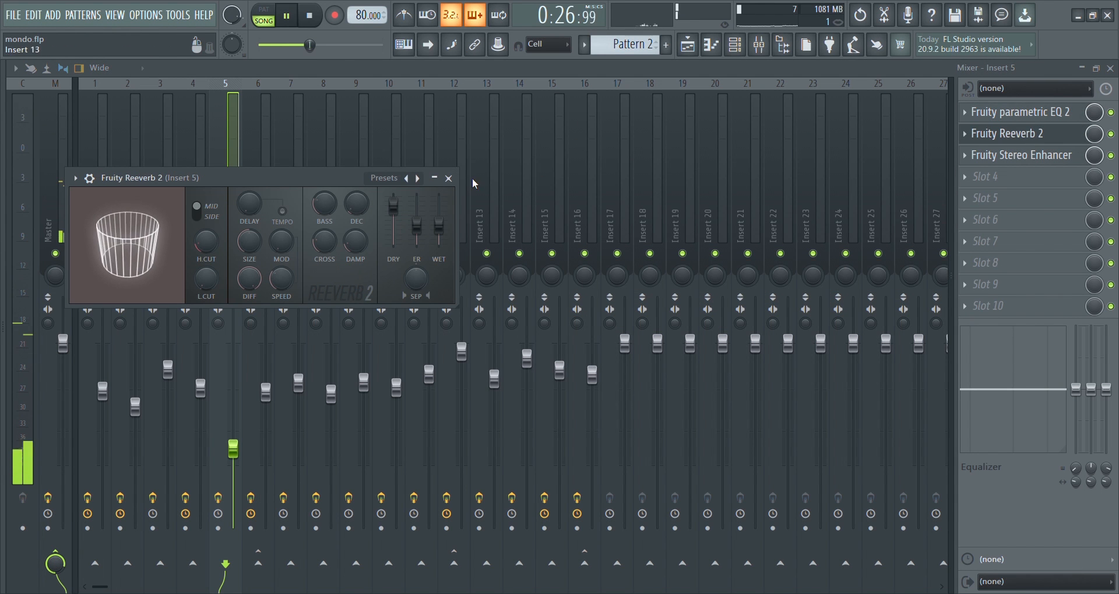
{"action": "left_click", "coordinate": [1014, 133]}
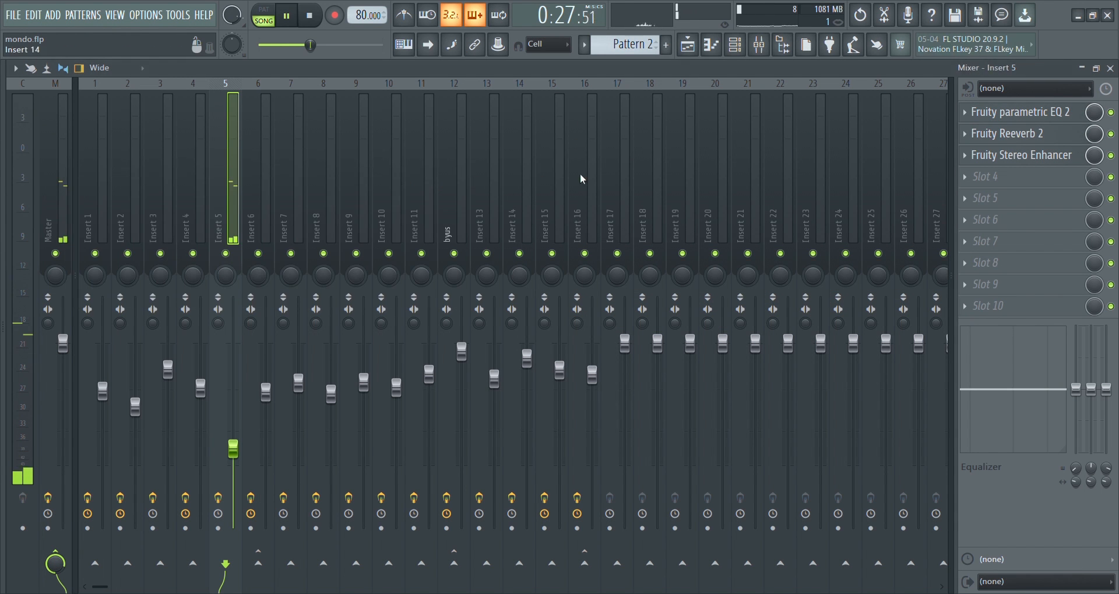
{"action": "left_click", "coordinate": [1059, 158]}
{"action": "left_click_drag", "start_coordinate": [426, 167], "coordinate": [452, 171]}
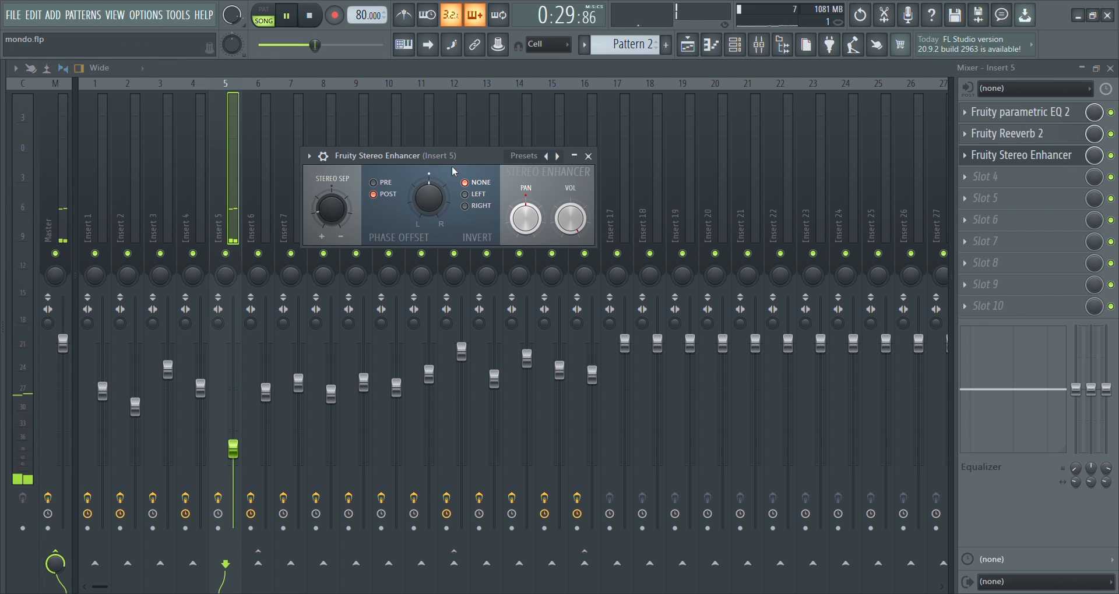
{"action": "left_click", "coordinate": [588, 157]}
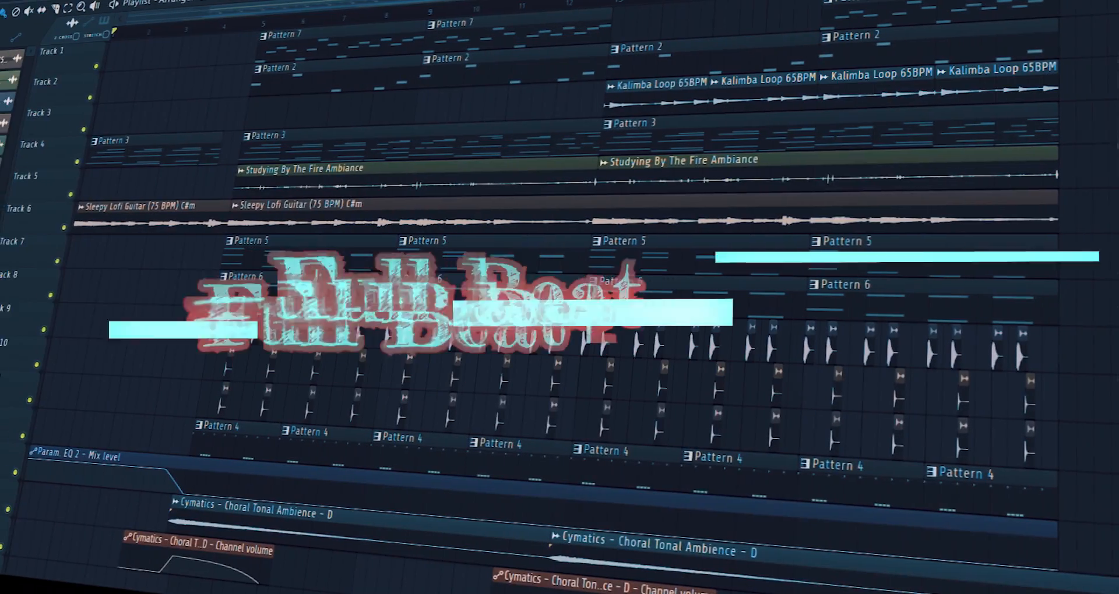